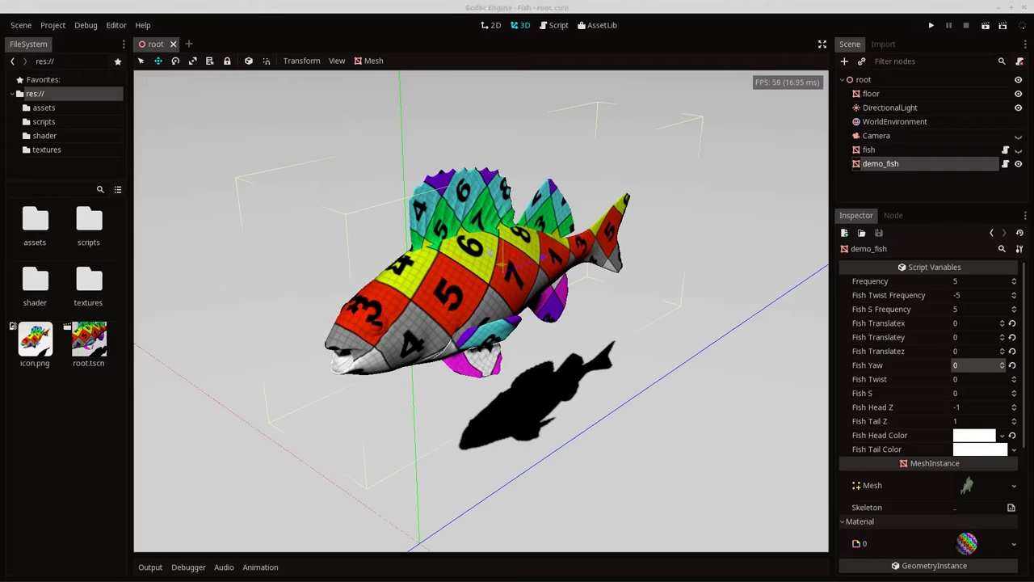
# Step: Try Fish Translatex at 0.33, then reset it to 0
pyautogui.click(965, 324)
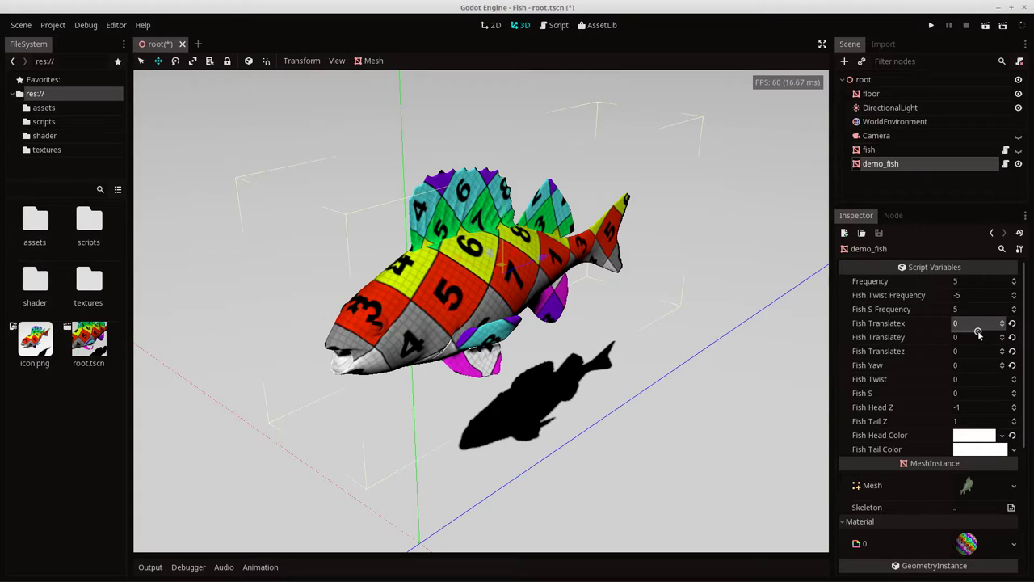
pyautogui.write('.050.33')
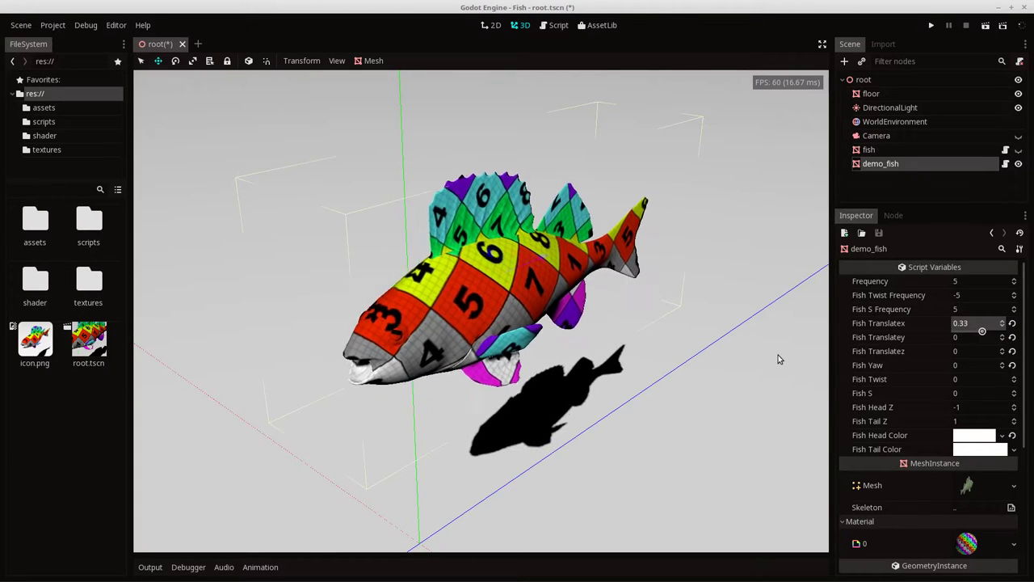
pyautogui.click(974, 323)
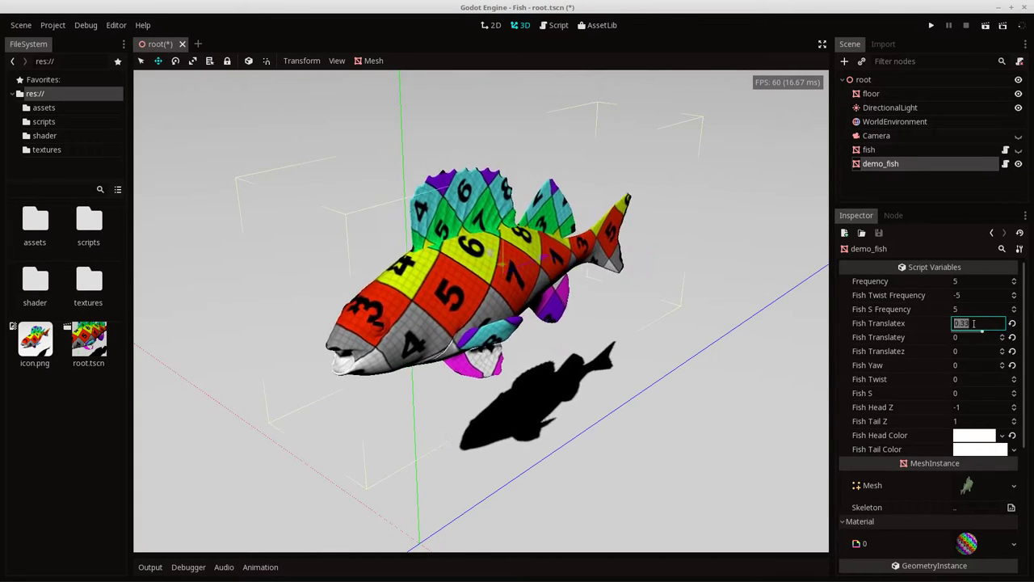
pyautogui.write('0')
pyautogui.press('Return')
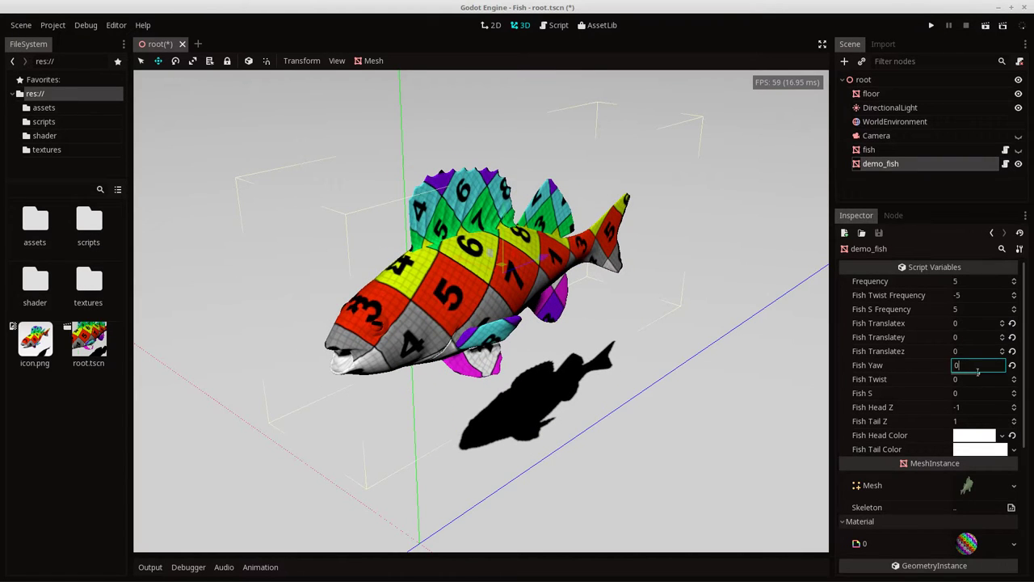
# Step: Set Fish Yaw to 0.27, inspect the turned fish, then reset Yaw to 0
pyautogui.write('0.27')
pyautogui.press('Return')
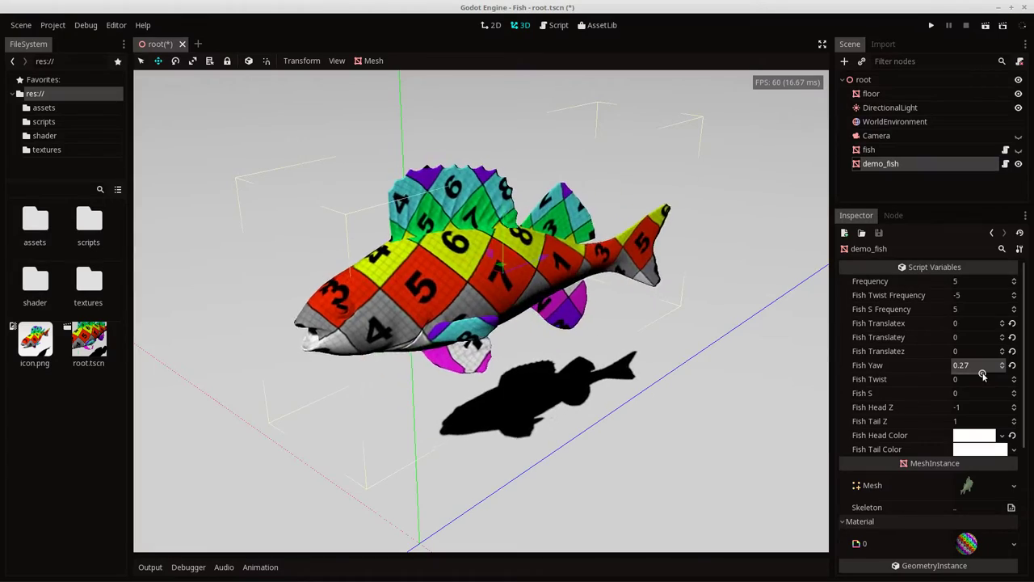
pyautogui.moveTo(561, 297)
pyautogui.mouseDown(button='middle')
pyautogui.moveTo(578, 379)
pyautogui.moveTo(552, 268)
pyautogui.moveTo(565, 299)
pyautogui.mouseUp(button='middle')
pyautogui.click(975, 368)
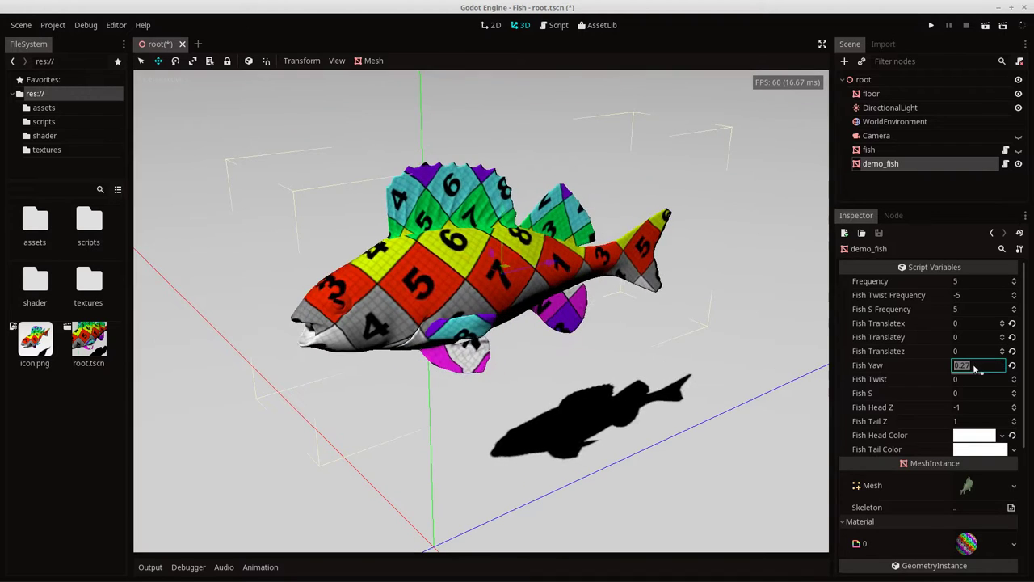
pyautogui.write('0')
pyautogui.press('Return')
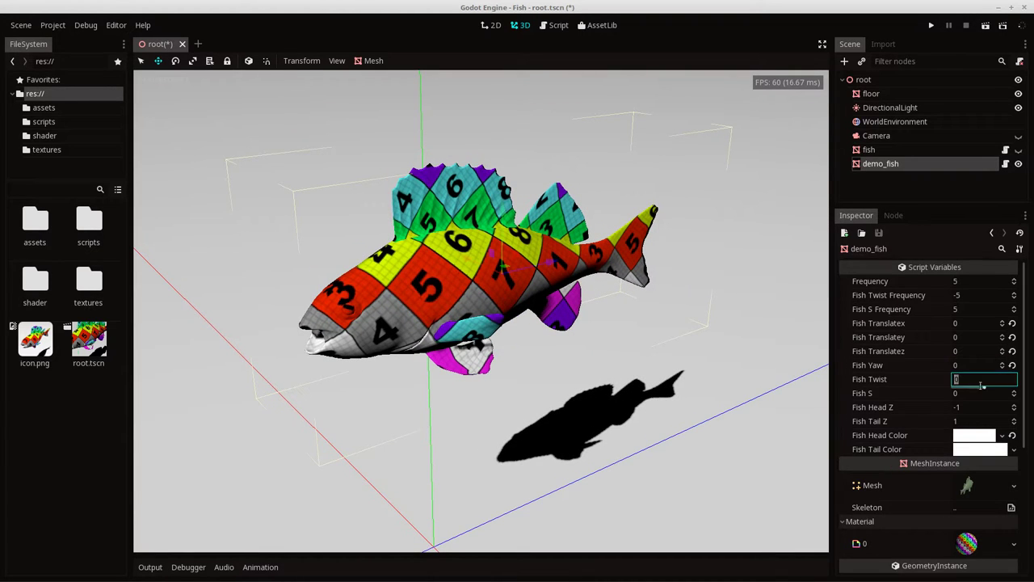
# Step: Raise Fish Twist to about 0.72, then bring it back to 0
pyautogui.moveTo(988, 389); pyautogui.dragTo(1019, 389)
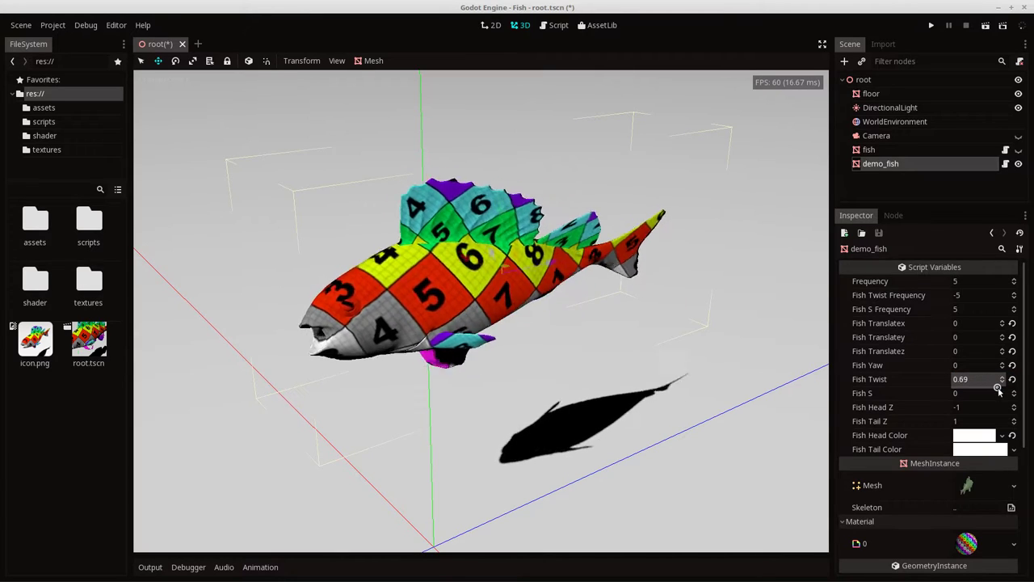
pyautogui.moveTo(573, 355)
pyautogui.mouseDown(button='middle')
pyautogui.moveTo(644, 321)
pyautogui.moveTo(640, 350)
pyautogui.moveTo(575, 358)
pyautogui.moveTo(573, 376)
pyautogui.moveTo(579, 356)
pyautogui.mouseUp(button='middle')
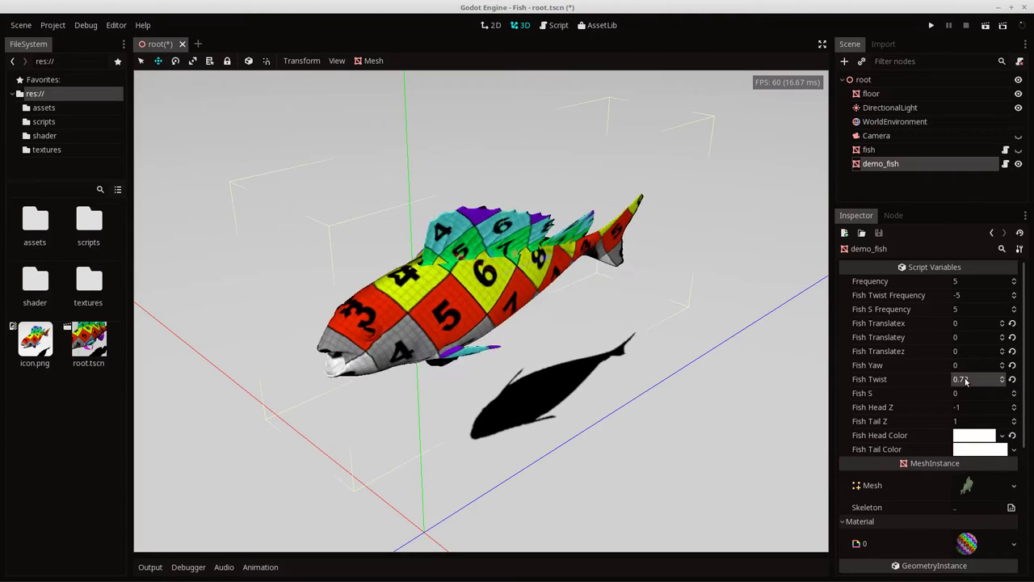
pyautogui.moveTo(966, 381); pyautogui.dragTo(974, 387)
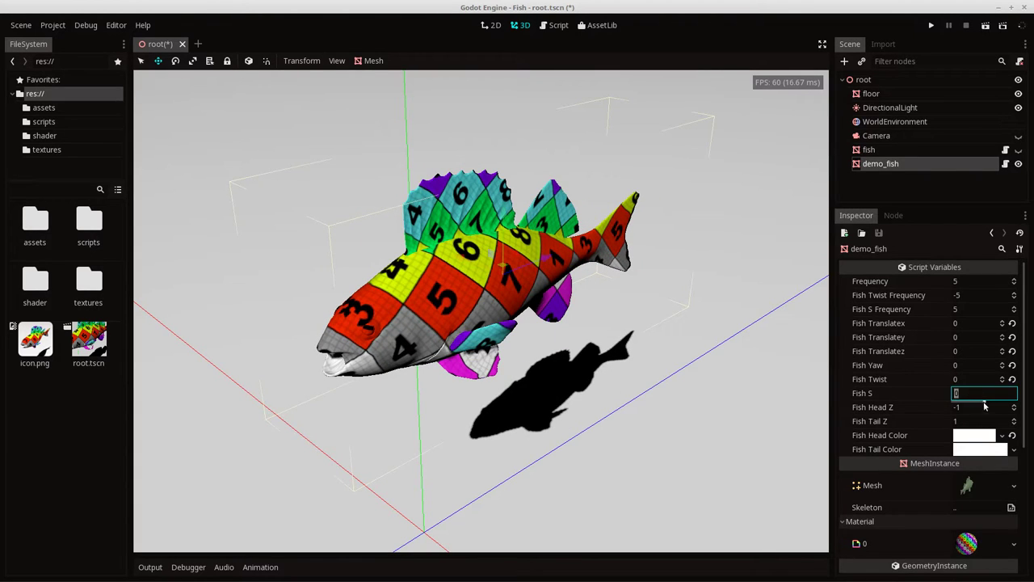
# Step: Drag Fish S to 0.5 for a strong S-bend and view the fish from the side
pyautogui.moveTo(985, 402); pyautogui.dragTo(996, 402)
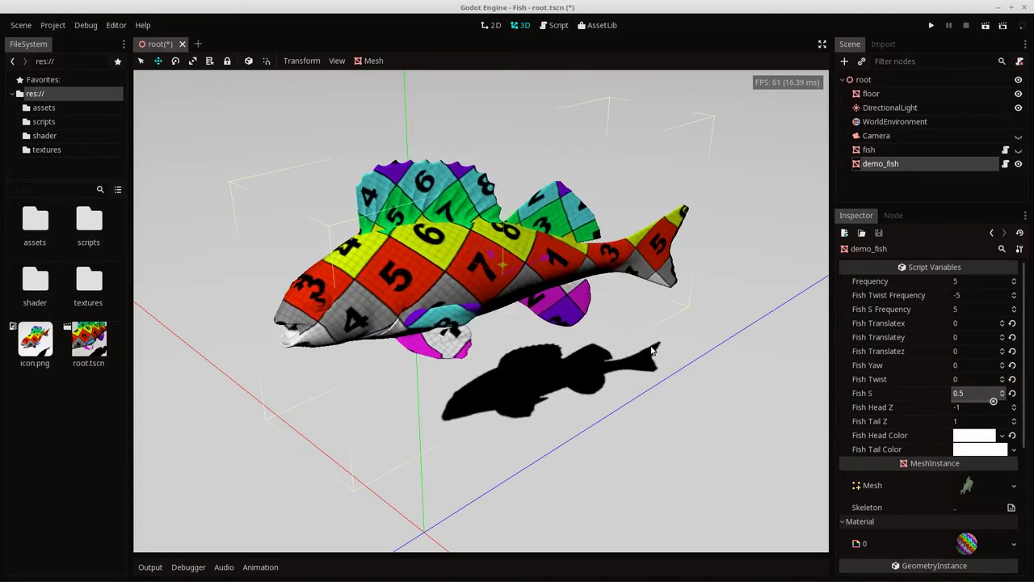
pyautogui.moveTo(651, 347); pyautogui.dragTo(629, 422, button='middle')
pyautogui.scroll(-2, 628, 422)
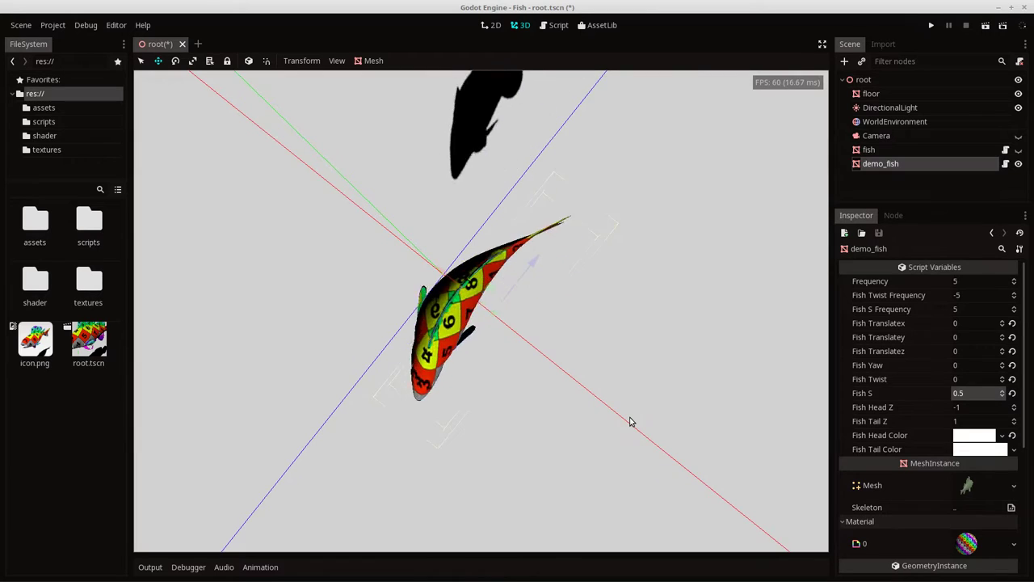
pyautogui.moveTo(630, 421)
pyautogui.mouseDown(button='middle')
pyautogui.moveTo(575, 342)
pyautogui.moveTo(575, 298)
pyautogui.moveTo(635, 362)
pyautogui.mouseUp(button='middle')
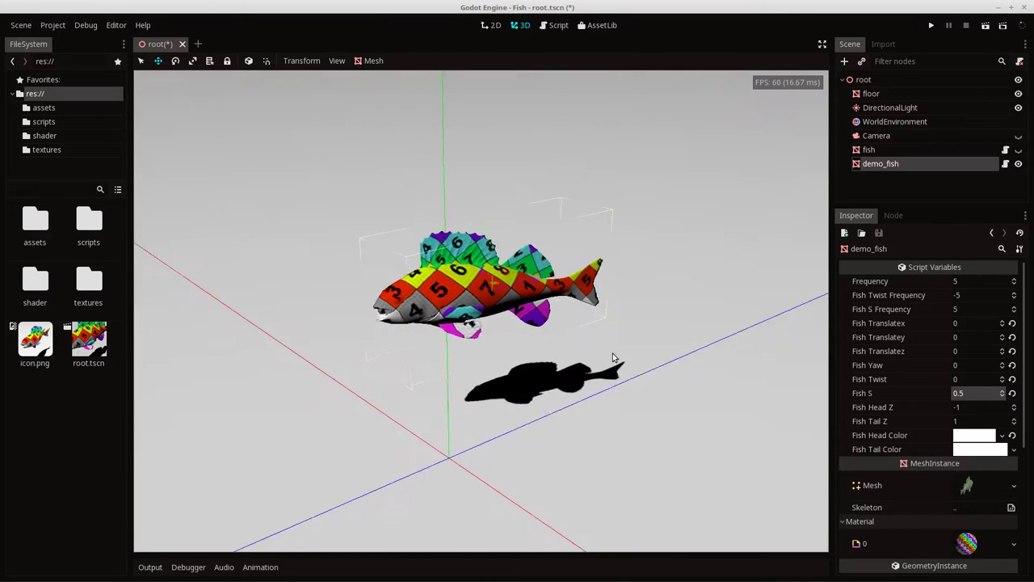
# Step: Set Fish Twist to 0.35 and Fish Translatex to 0.37, orbiting to inspect the fish
pyautogui.click(967, 396)
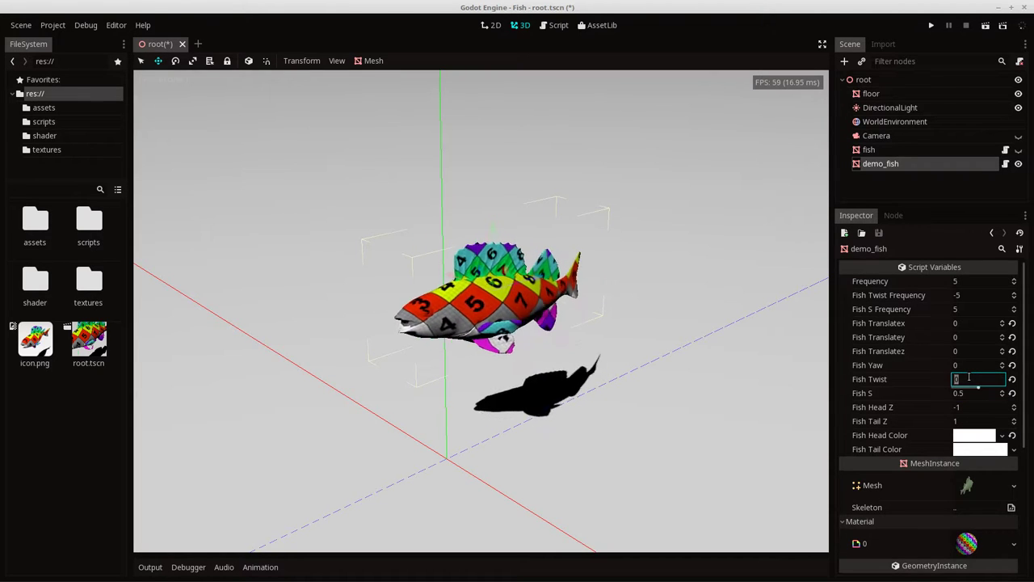
pyautogui.write('0.35')
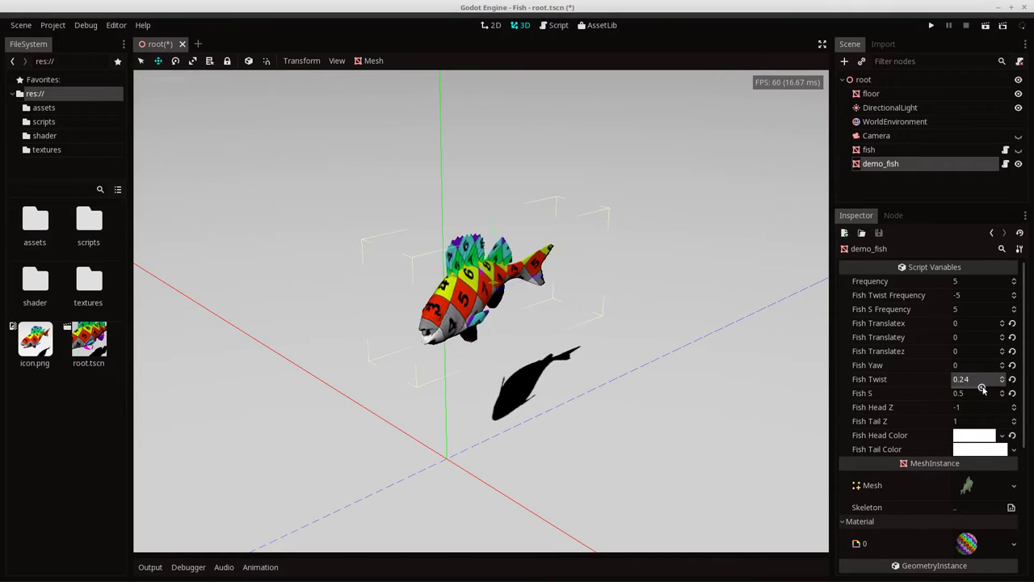
pyautogui.press('Return')
pyautogui.moveTo(804, 385)
pyautogui.mouseDown(button='middle')
pyautogui.moveTo(585, 353)
pyautogui.moveTo(622, 337)
pyautogui.moveTo(628, 450)
pyautogui.moveTo(614, 383)
pyautogui.moveTo(585, 334)
pyautogui.moveTo(714, 341)
pyautogui.mouseUp(button='middle')
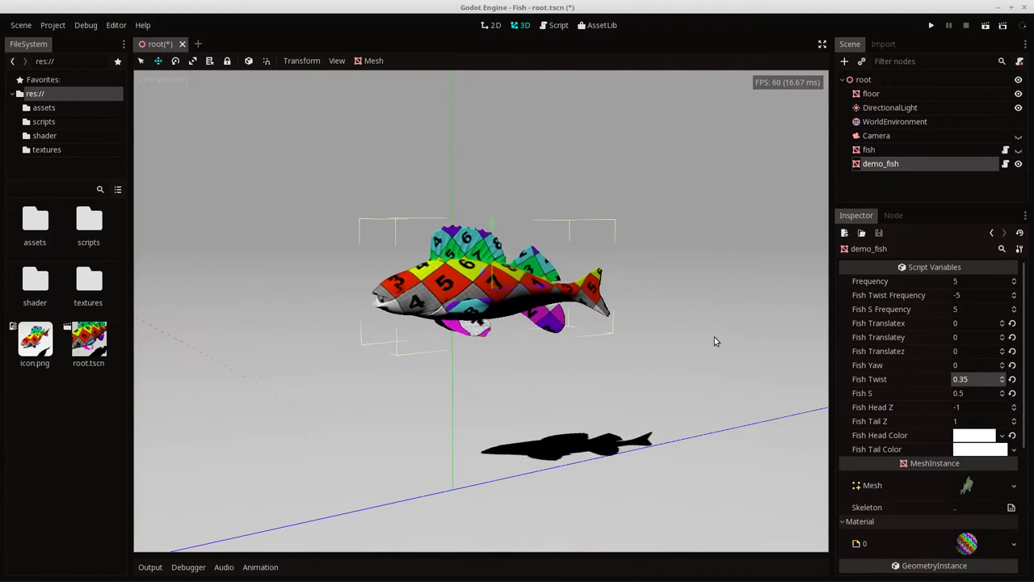
pyautogui.click(965, 324)
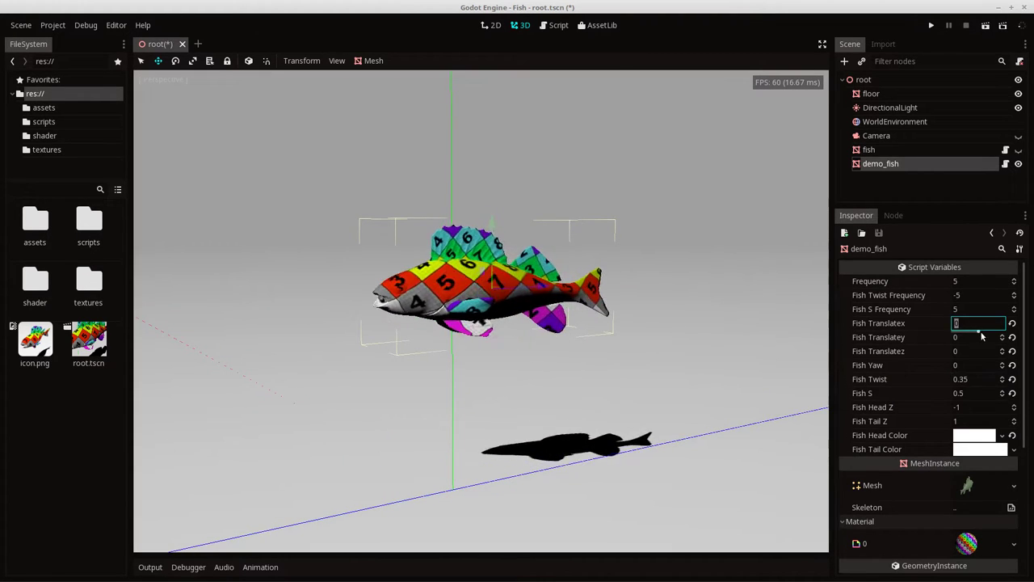
pyautogui.moveTo(745, 351)
pyautogui.mouseDown(button='middle')
pyautogui.moveTo(598, 363)
pyautogui.moveTo(614, 425)
pyautogui.moveTo(612, 416)
pyautogui.mouseUp(button='middle')
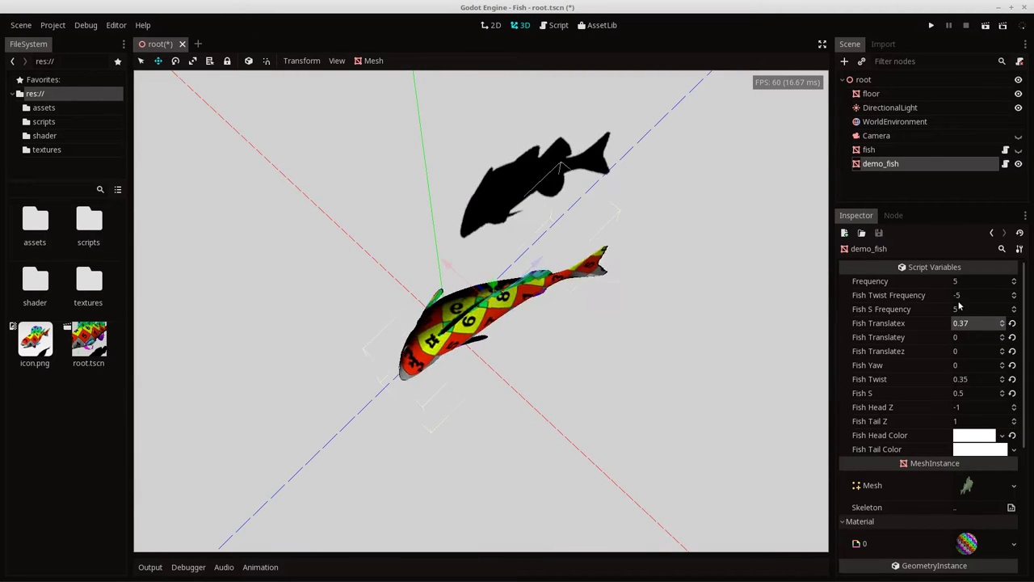
# Step: Try Fish Yaw at 0.24 and view the fish from a level side angle
pyautogui.click(964, 366)
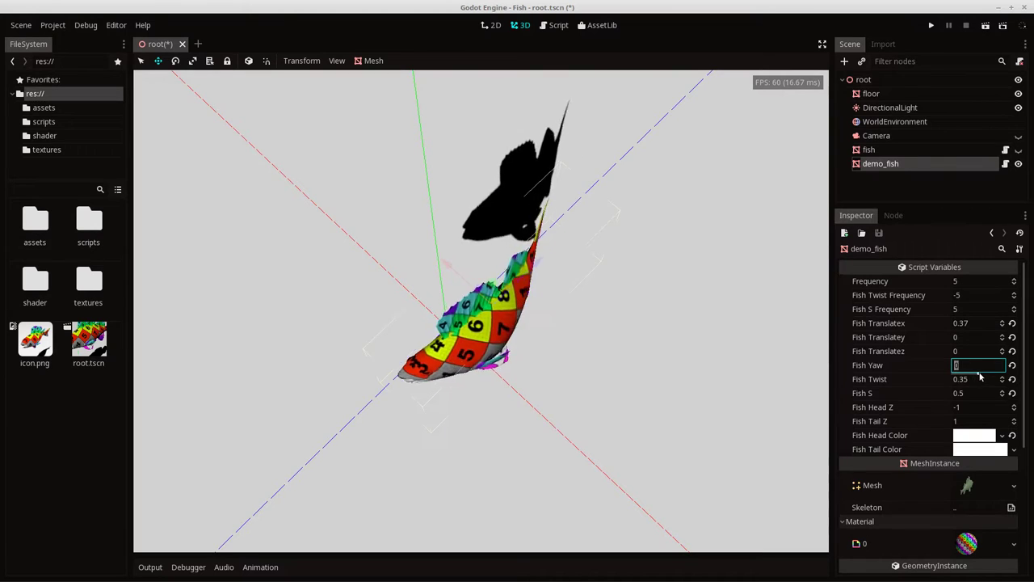
pyautogui.write('0.24')
pyautogui.press('Return')
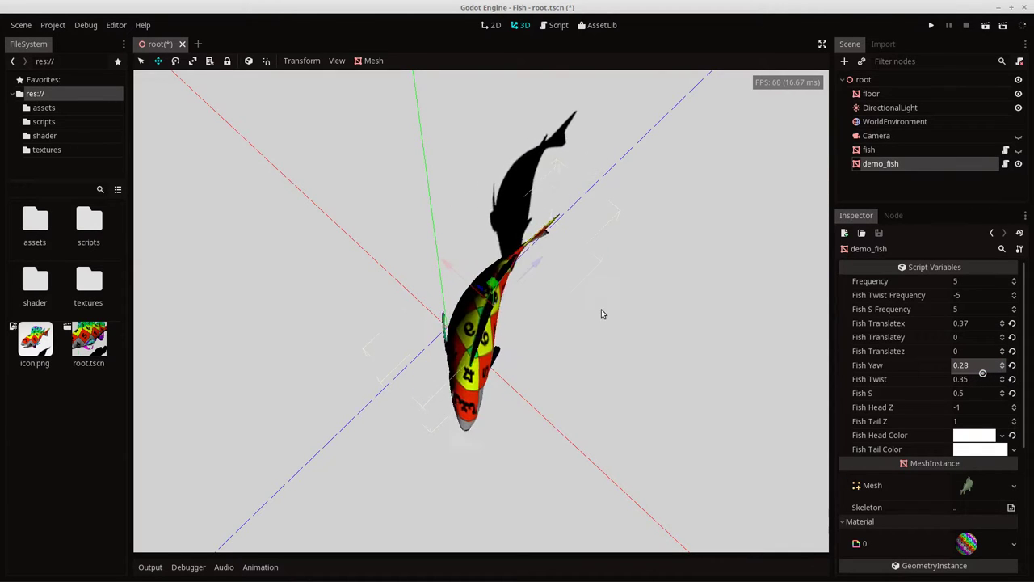
pyautogui.moveTo(590, 328)
pyautogui.mouseDown(button='middle')
pyautogui.moveTo(564, 246)
pyautogui.moveTo(587, 298)
pyautogui.moveTo(635, 315)
pyautogui.moveTo(625, 317)
pyautogui.mouseUp(button='middle')
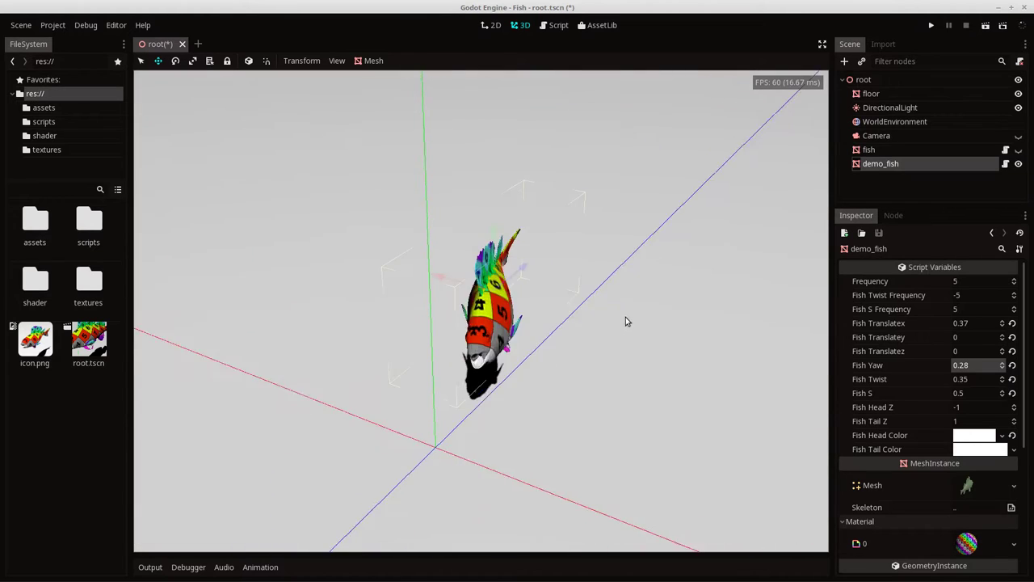
# Step: Return Fish Yaw to 0 and check the fish and its shadow from below
pyautogui.click(971, 366)
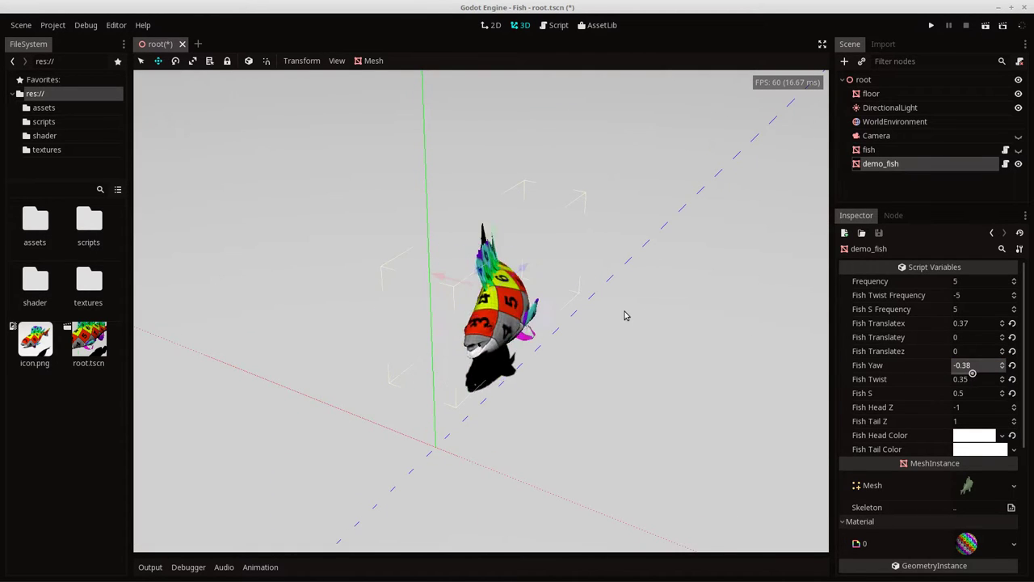
pyautogui.moveTo(630, 312)
pyautogui.mouseDown(button='middle')
pyautogui.moveTo(651, 323)
pyautogui.moveTo(649, 377)
pyautogui.moveTo(631, 358)
pyautogui.moveTo(631, 330)
pyautogui.mouseUp(button='middle')
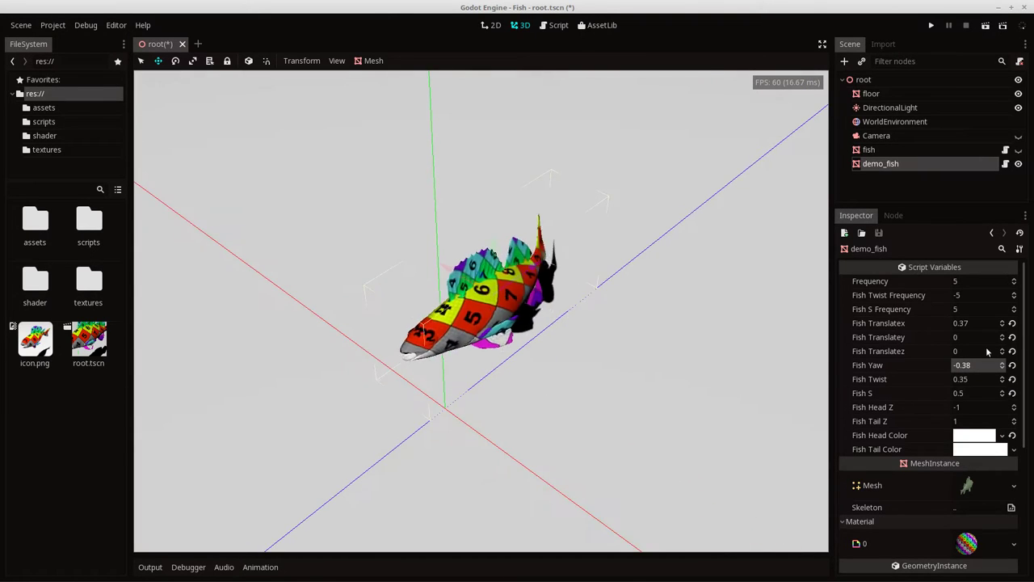
pyautogui.click(984, 366)
pyautogui.write('0')
pyautogui.press('Return')
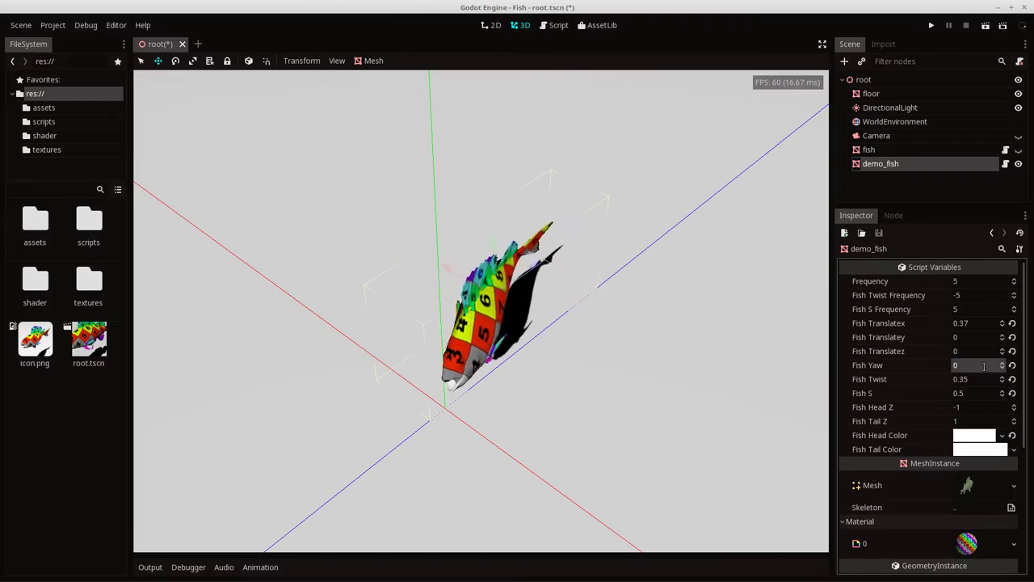
pyautogui.moveTo(754, 312)
pyautogui.mouseDown(button='middle')
pyautogui.moveTo(531, 359)
pyautogui.moveTo(563, 240)
pyautogui.moveTo(684, 372)
pyautogui.mouseUp(button='middle')
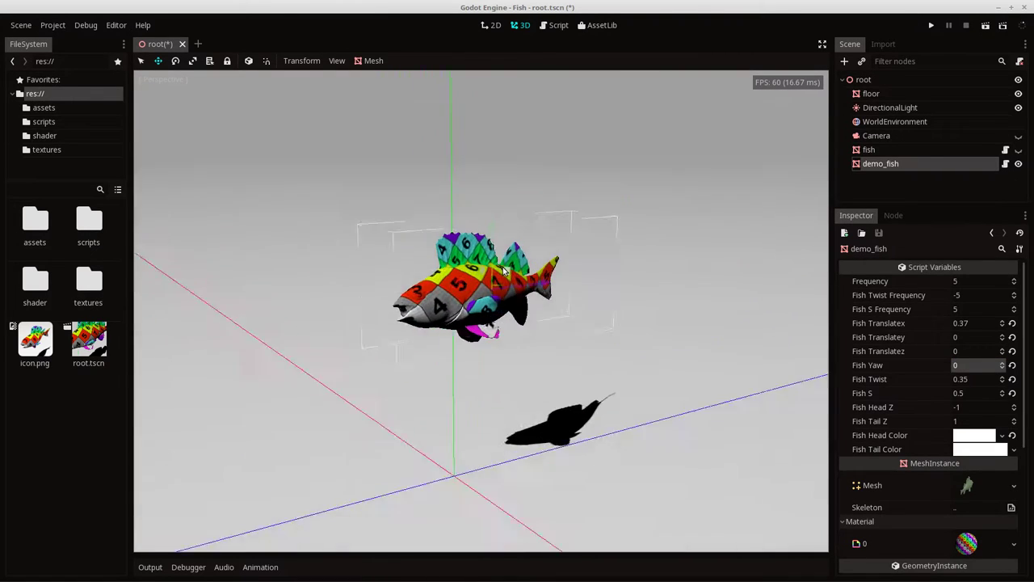
# Step: Drag Fish Head Color's R, G, B and alpha all to 0, making it fully transparent
pyautogui.click(981, 437)
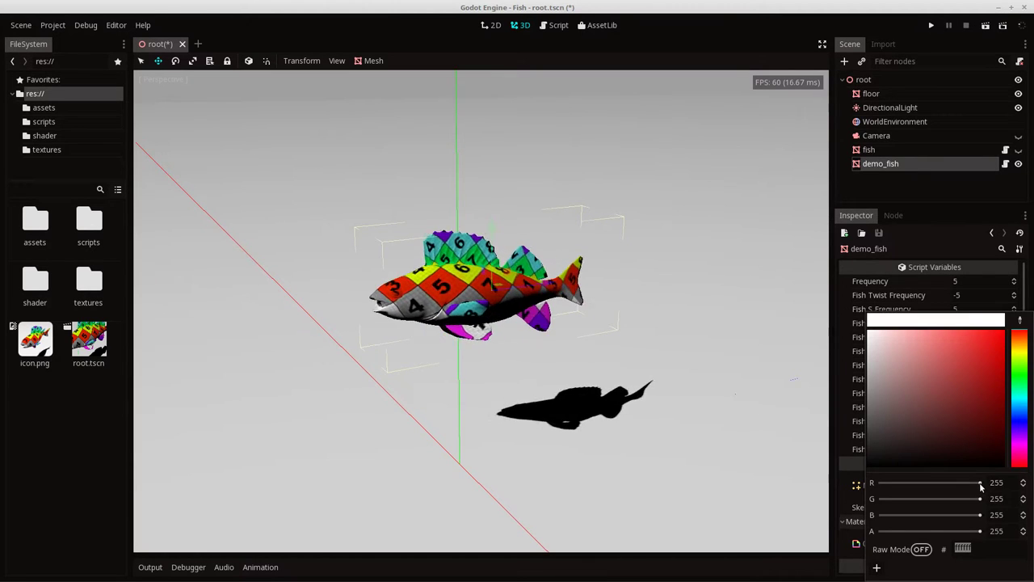
pyautogui.moveTo(980, 483); pyautogui.dragTo(867, 489)
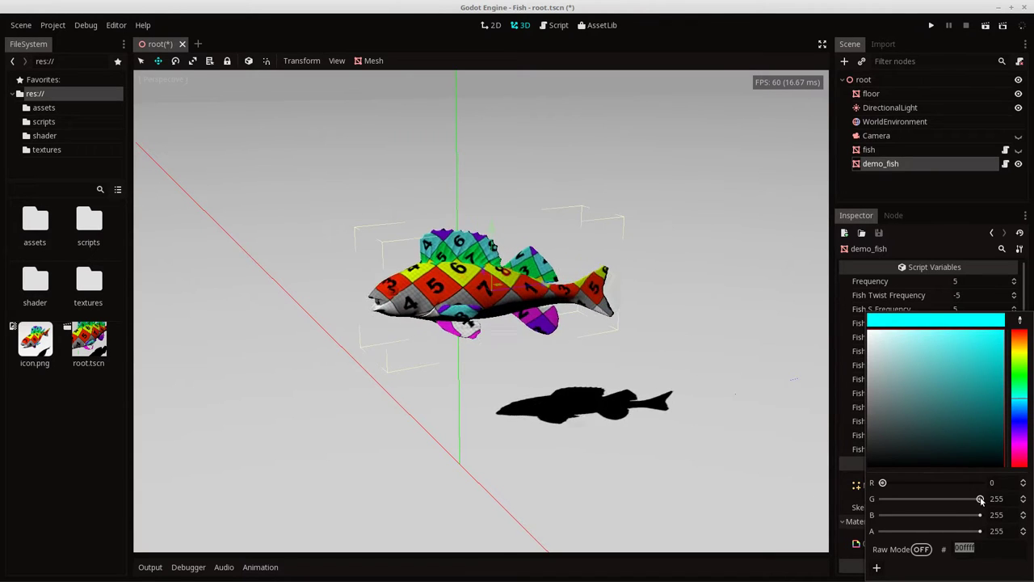
pyautogui.moveTo(980, 498); pyautogui.dragTo(833, 499)
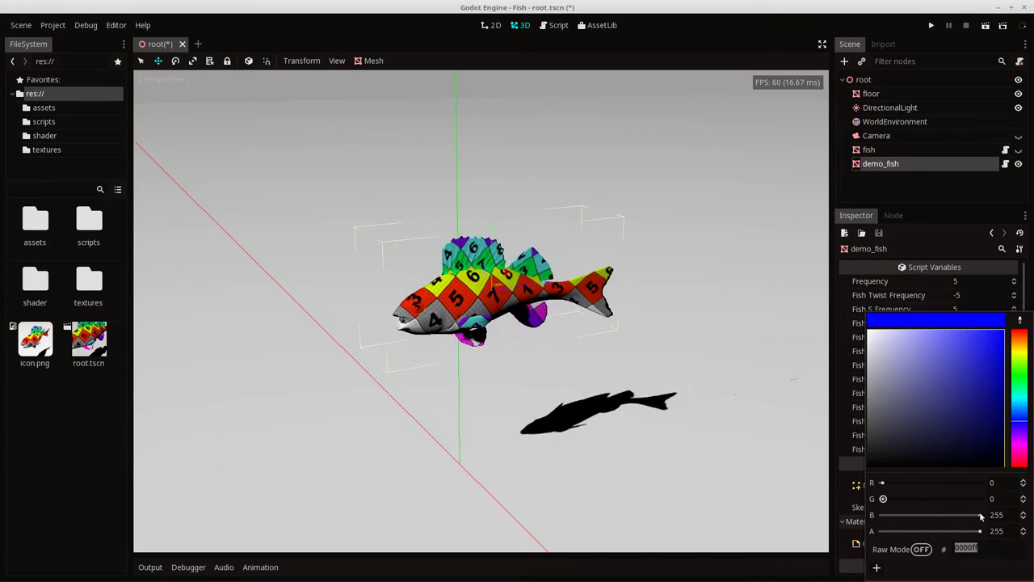
pyautogui.moveTo(980, 514); pyautogui.dragTo(881, 515)
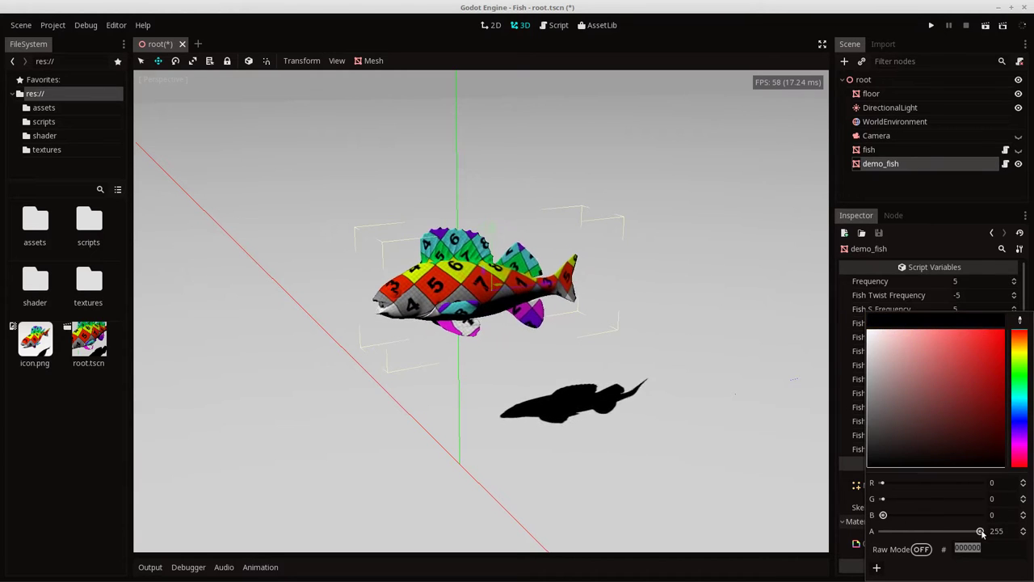
pyautogui.moveTo(980, 531); pyautogui.dragTo(839, 526)
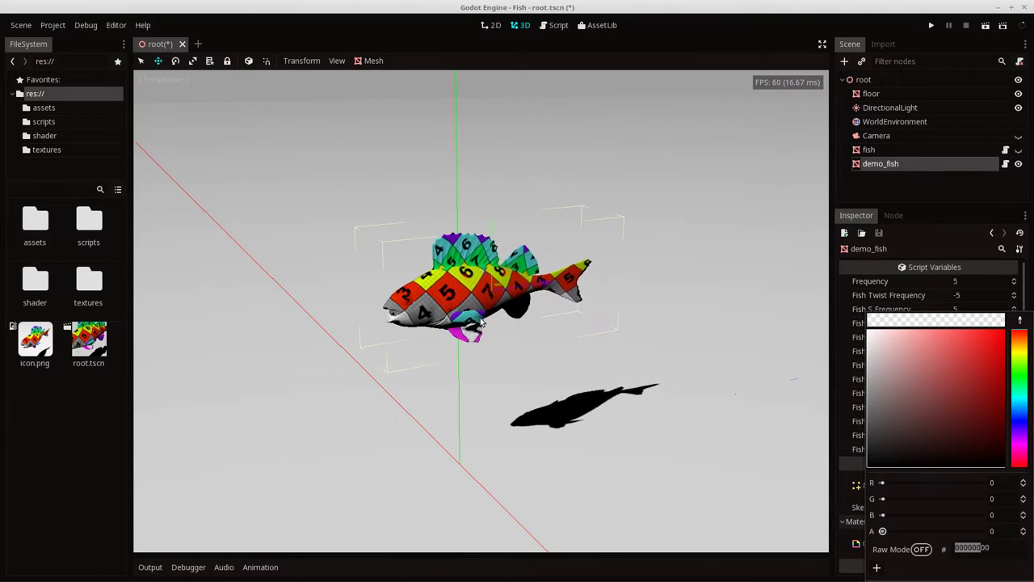
pyautogui.moveTo(481, 321)
pyautogui.mouseDown(button='middle')
pyautogui.moveTo(553, 227)
pyautogui.moveTo(435, 212)
pyautogui.moveTo(475, 321)
pyautogui.moveTo(476, 266)
pyautogui.mouseUp(button='middle')
pyautogui.scroll(3, 475, 321)
# Step: Rebalance the head colour's blue, green and red amounts, then view the fish side-on
pyautogui.click(977, 436)
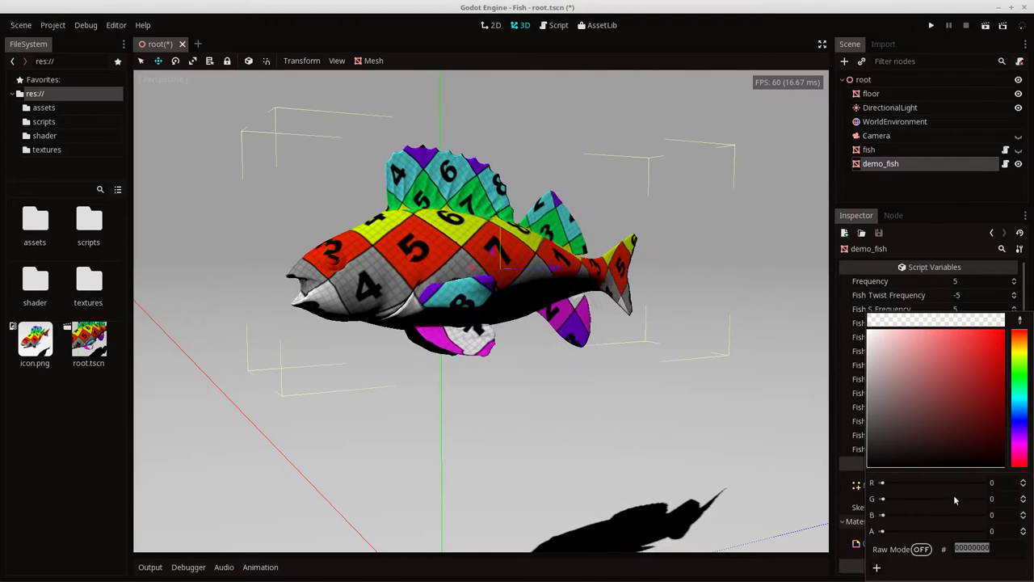
pyautogui.click(902, 515)
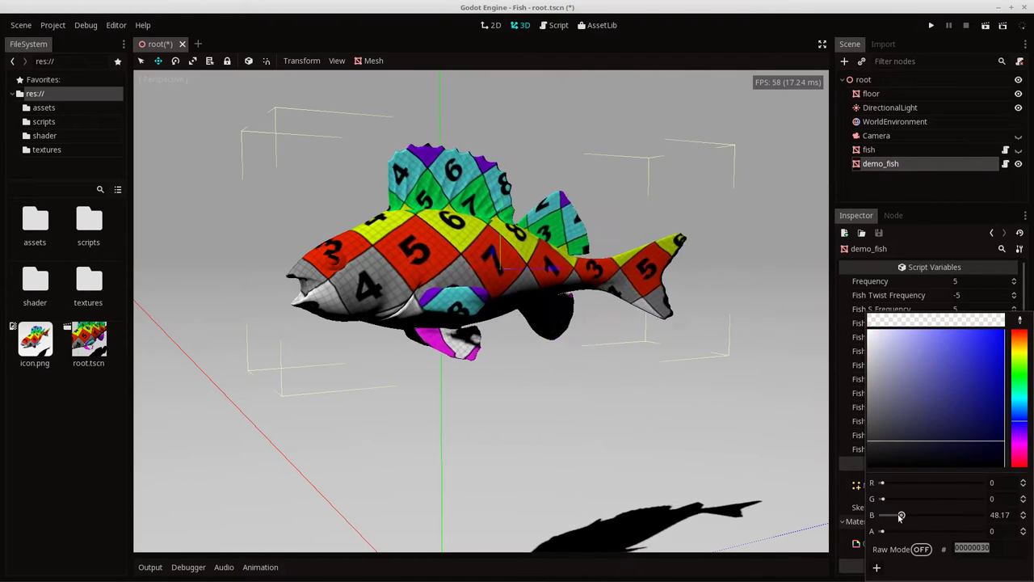
pyautogui.moveTo(901, 515)
pyautogui.mouseDown()
pyautogui.moveTo(882, 515)
pyautogui.moveTo(942, 499)
pyautogui.moveTo(881, 498)
pyautogui.moveTo(949, 482)
pyautogui.mouseUp()
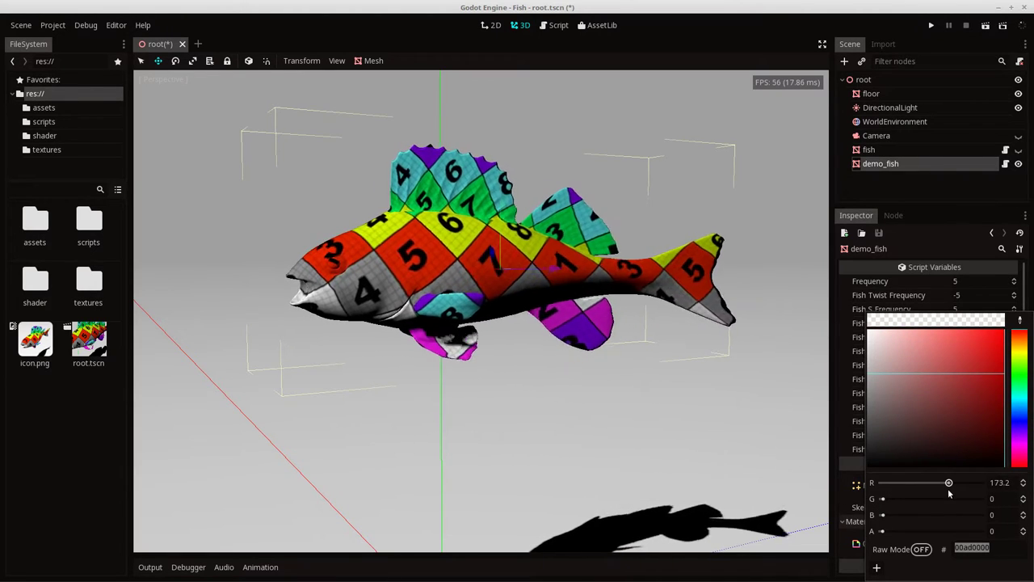
pyautogui.moveTo(949, 489); pyautogui.dragTo(937, 492)
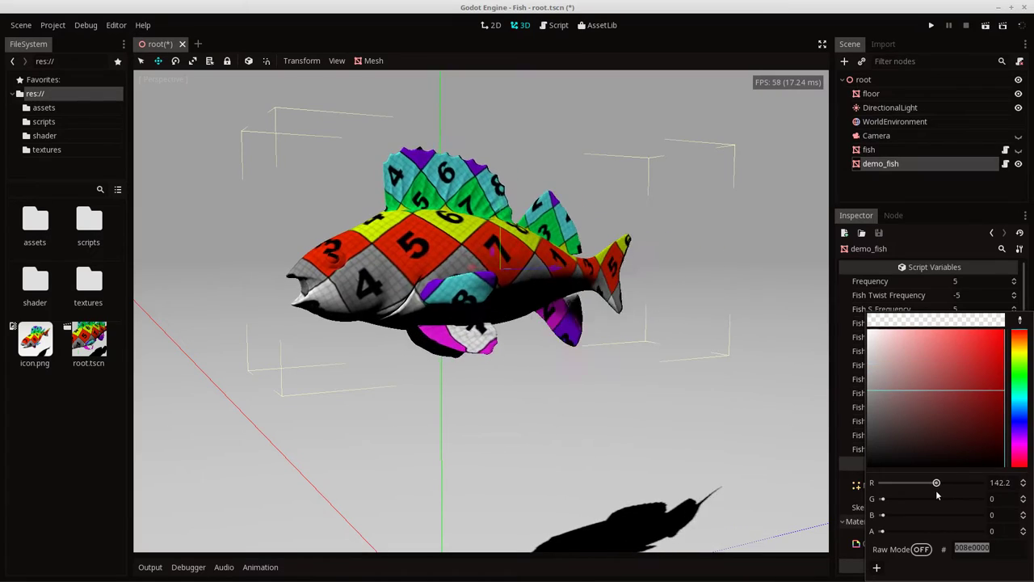
pyautogui.moveTo(628, 395); pyautogui.dragTo(606, 418, button='middle')
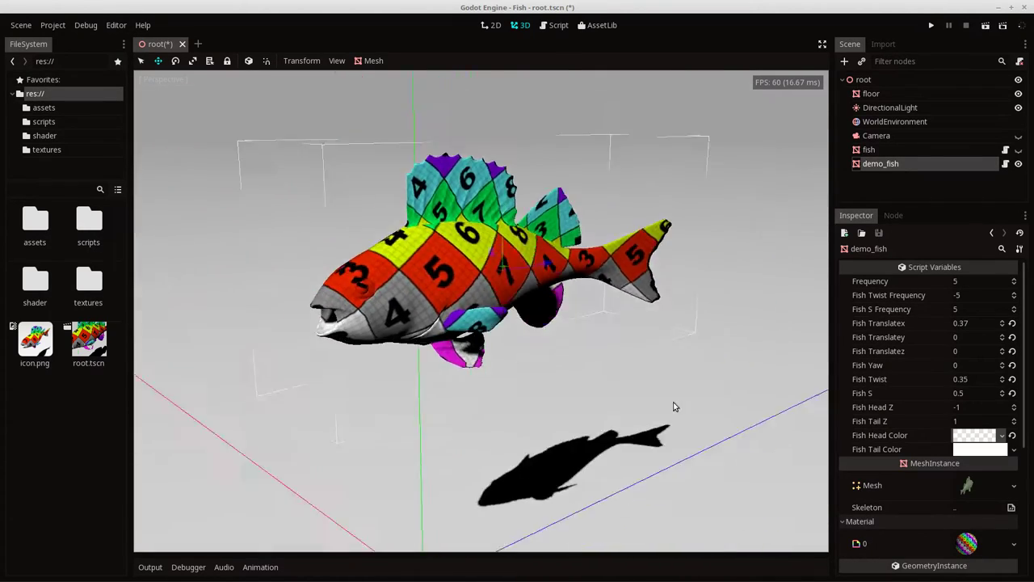
pyautogui.moveTo(675, 406)
pyautogui.mouseDown(button='middle')
pyautogui.moveTo(699, 386)
pyautogui.moveTo(681, 393)
pyautogui.moveTo(644, 380)
pyautogui.moveTo(636, 402)
pyautogui.mouseUp(button='middle')
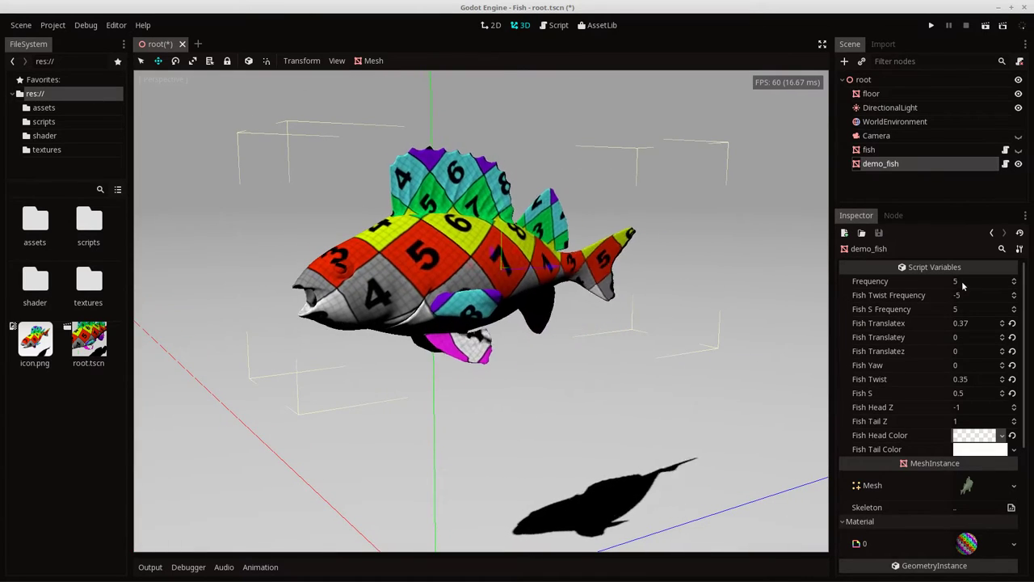
# Step: Try Frequency 10 and Fish Twist Frequency -6.28
pyautogui.write('10')
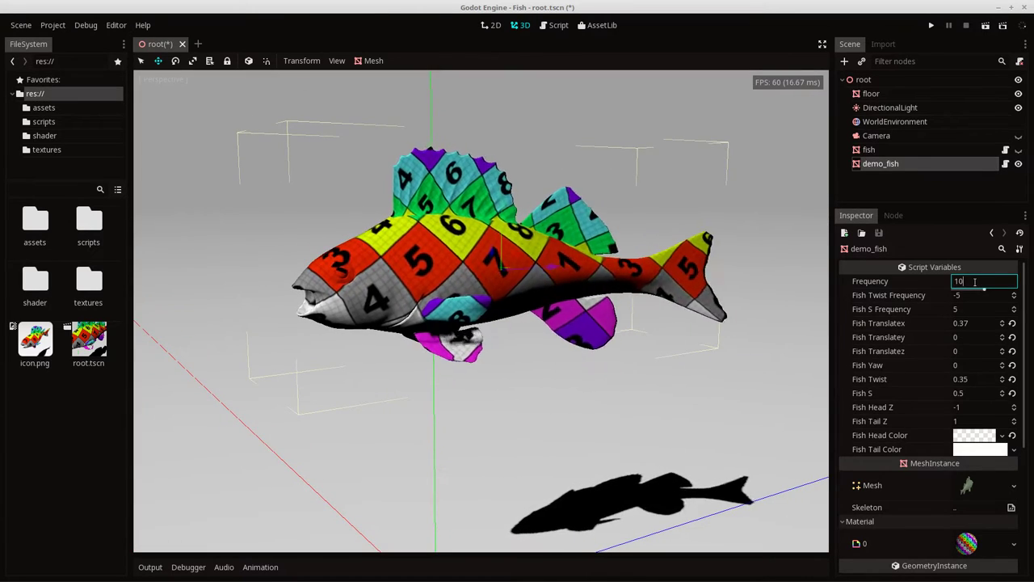
pyautogui.press('Return')
pyautogui.click(968, 295)
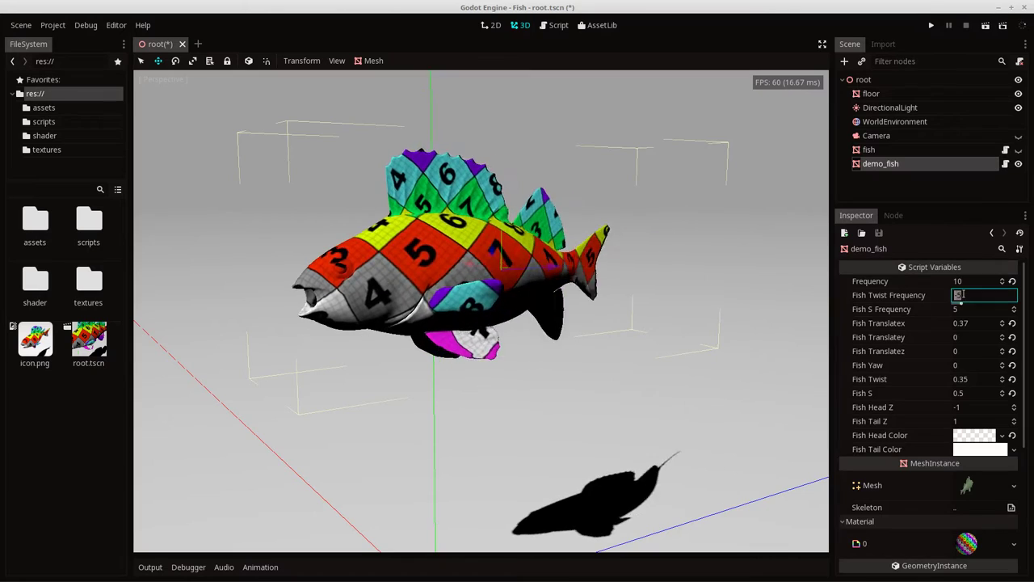
pyautogui.write('6.28')
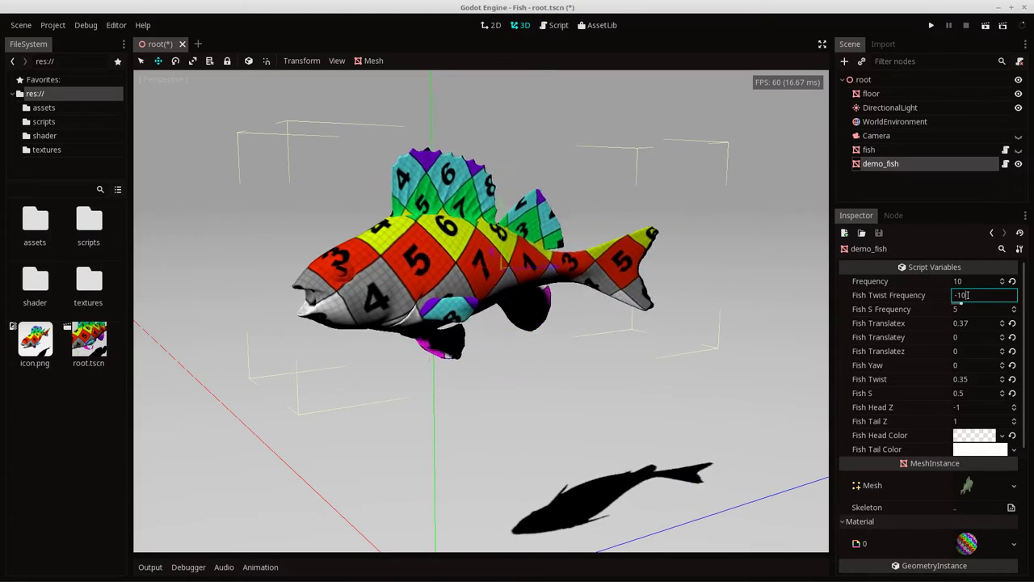
pyautogui.press('Return')
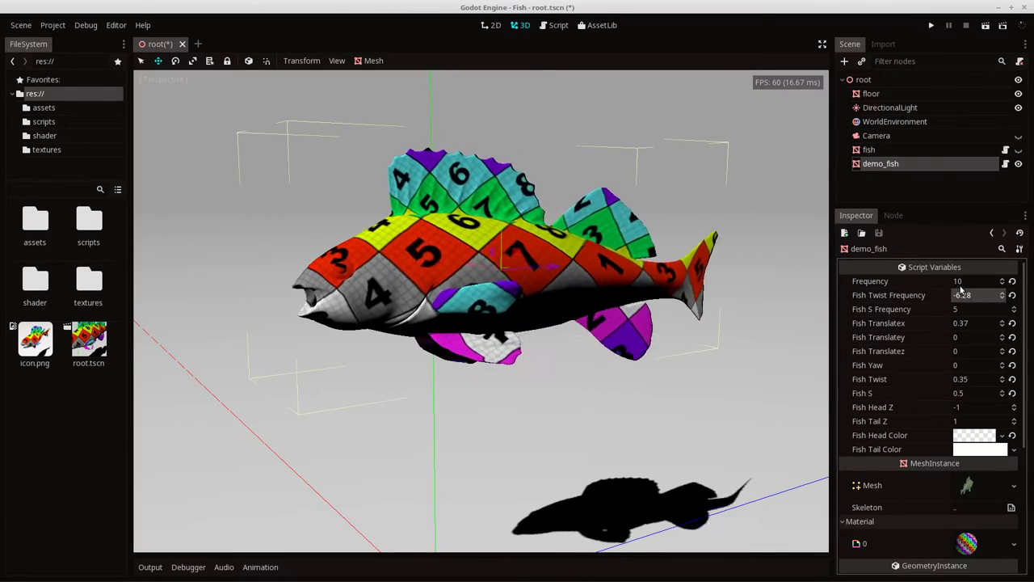
# Step: Change Frequency to 3, Fish Twist Frequency to -3 and Fish S Frequency to 3
pyautogui.click(968, 281)
pyautogui.write('3')
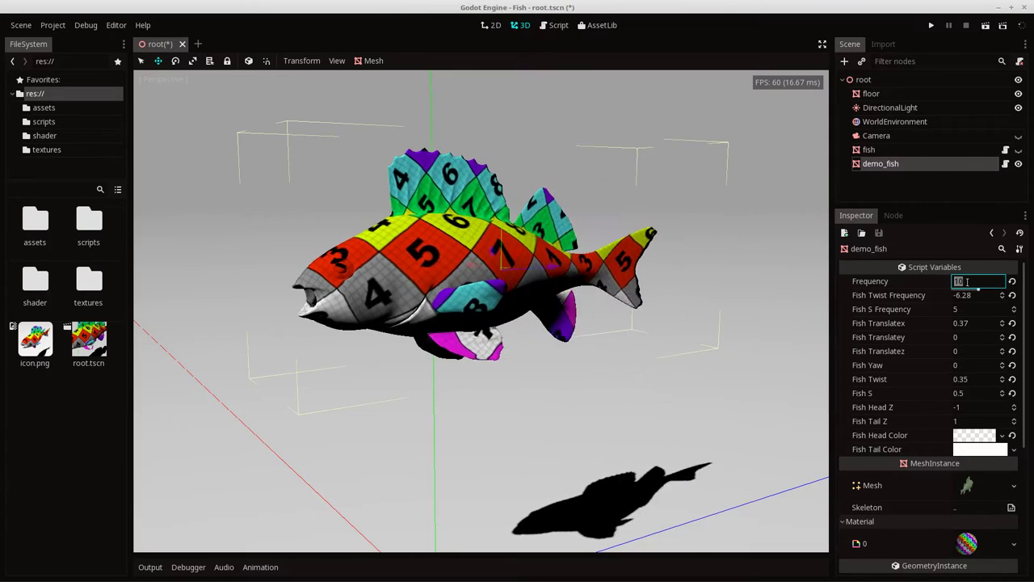
pyautogui.click(979, 295)
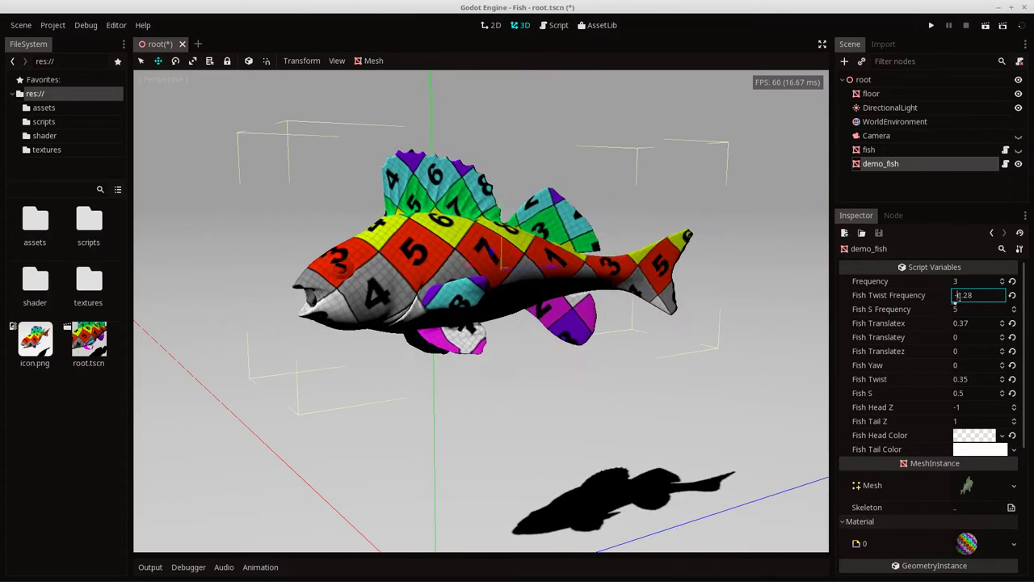
pyautogui.write('-3')
pyautogui.click(982, 309)
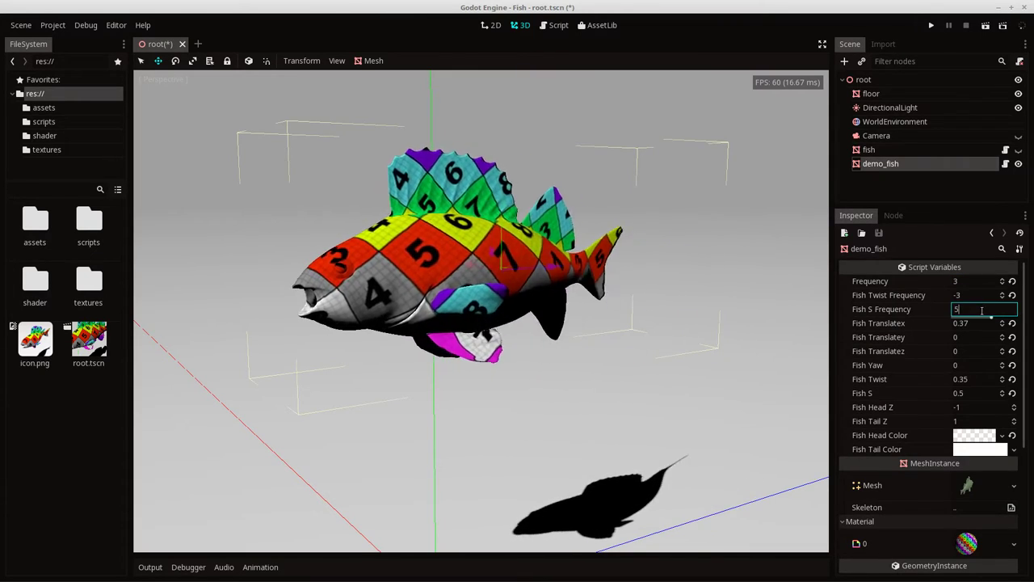
pyautogui.write('3')
pyautogui.press('Return')
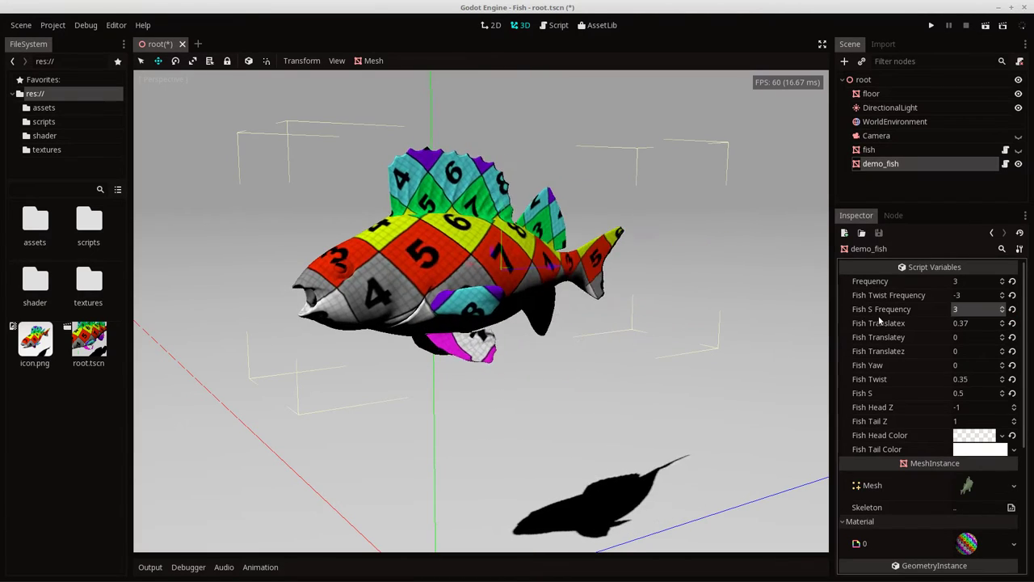
# Step: Drag Fish Head Z down to -0.46, checking the bent head from above and side
pyautogui.moveTo(550, 300); pyautogui.dragTo(617, 379, button='middle')
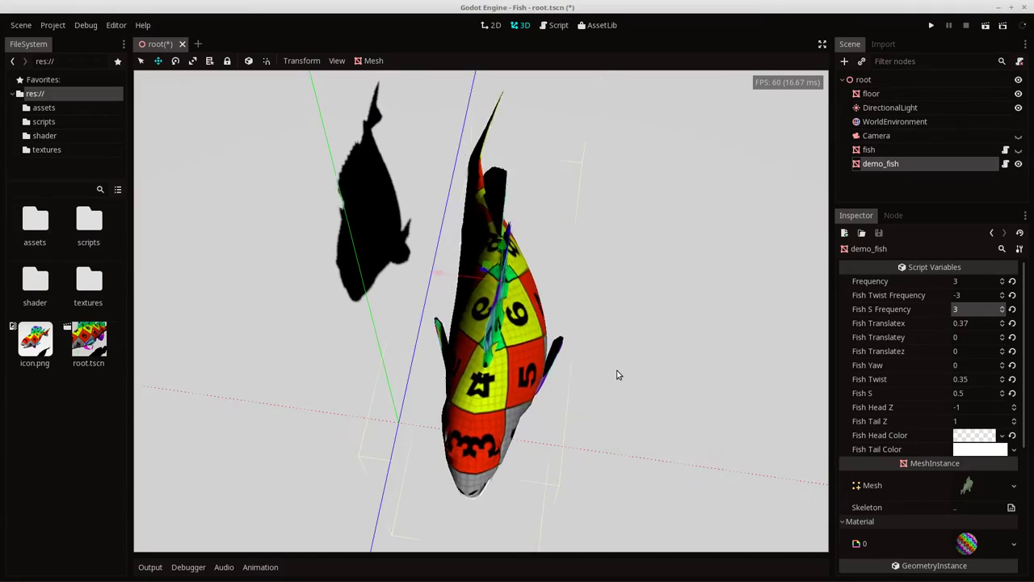
pyautogui.moveTo(617, 377)
pyautogui.mouseDown(button='middle')
pyautogui.moveTo(580, 291)
pyautogui.moveTo(569, 329)
pyautogui.moveTo(547, 313)
pyautogui.mouseUp(button='middle')
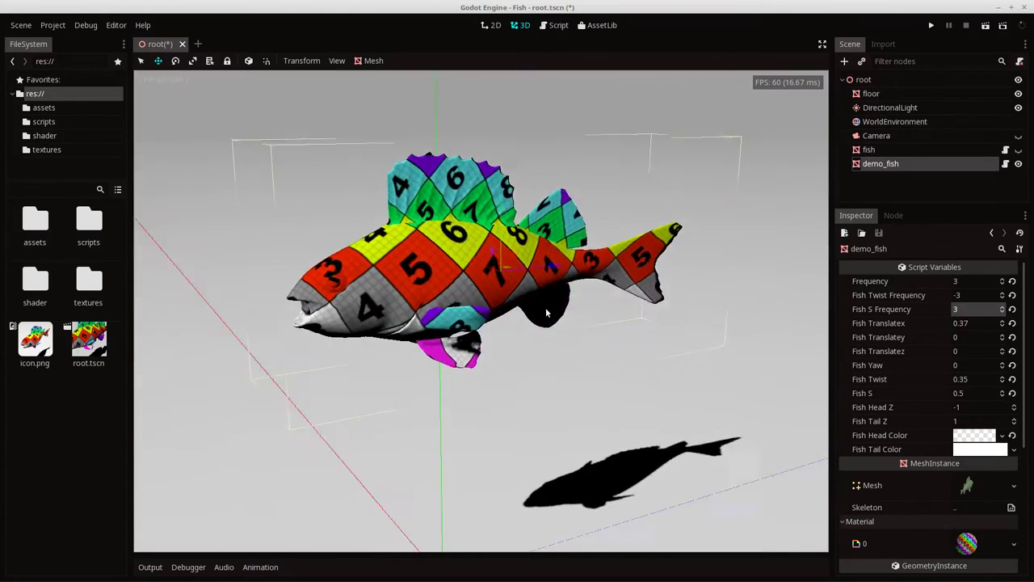
pyautogui.click(959, 409)
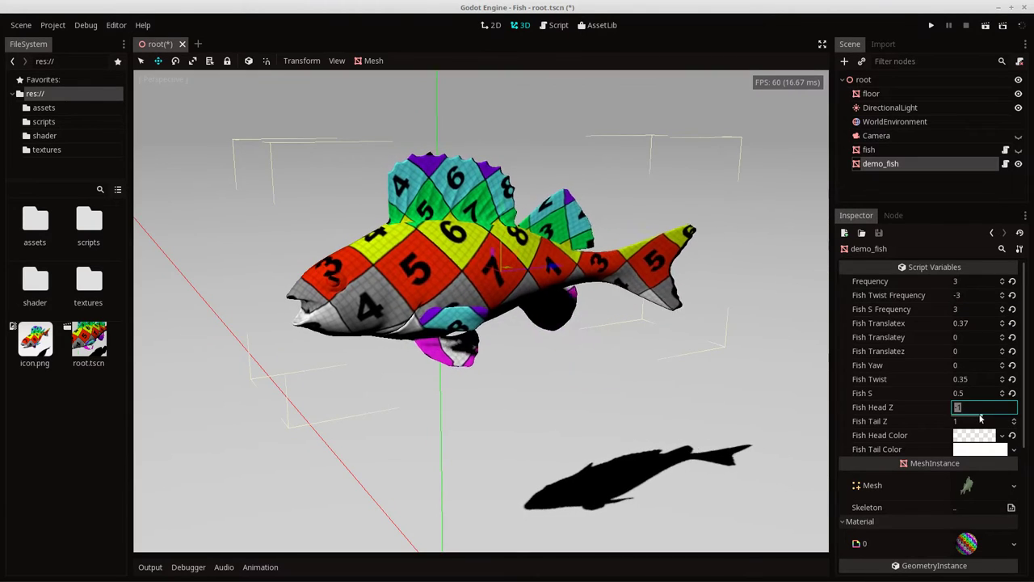
pyautogui.moveTo(982, 416); pyautogui.dragTo(987, 418)
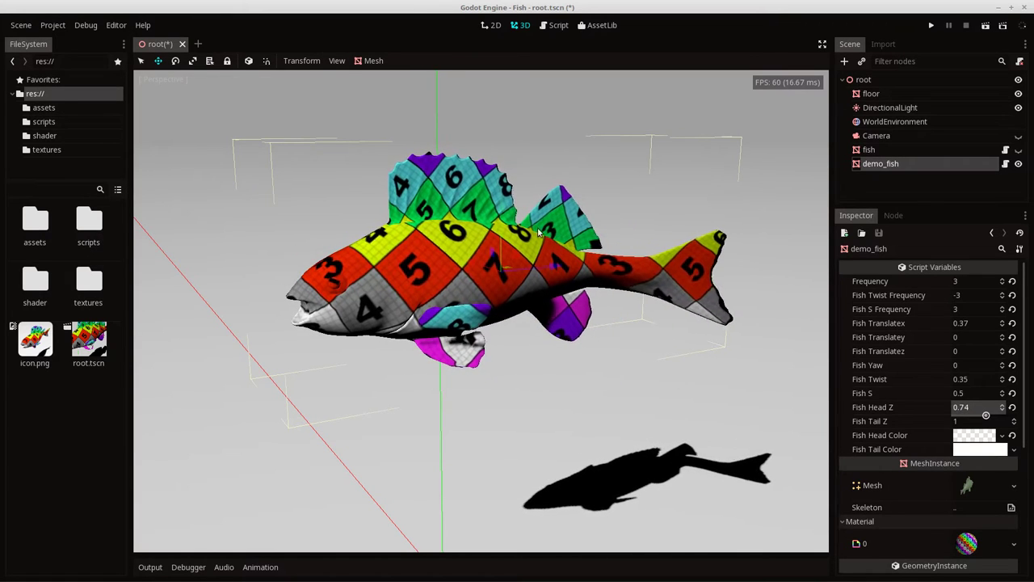
pyautogui.moveTo(602, 257); pyautogui.dragTo(634, 388, button='middle')
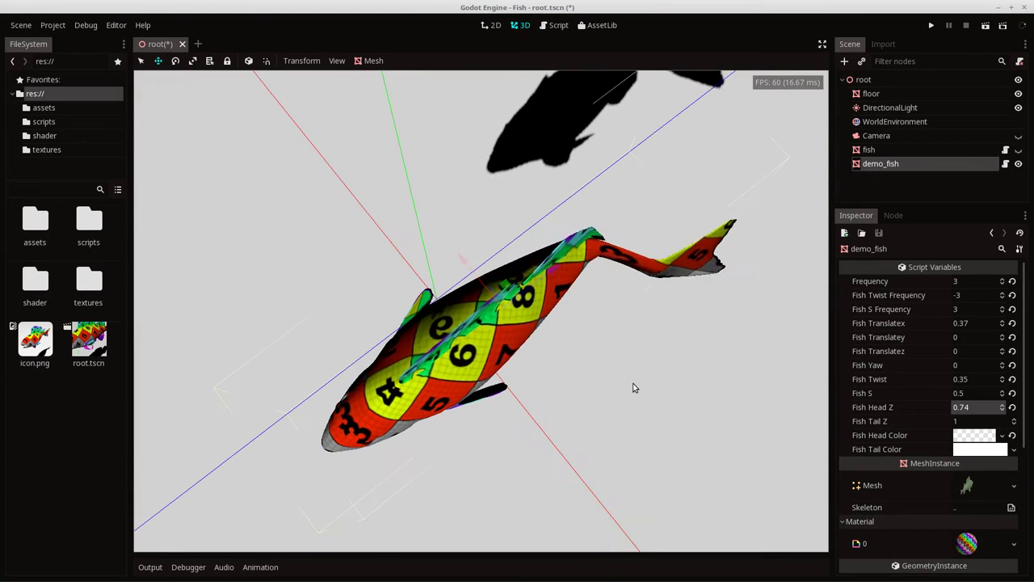
pyautogui.click(983, 409)
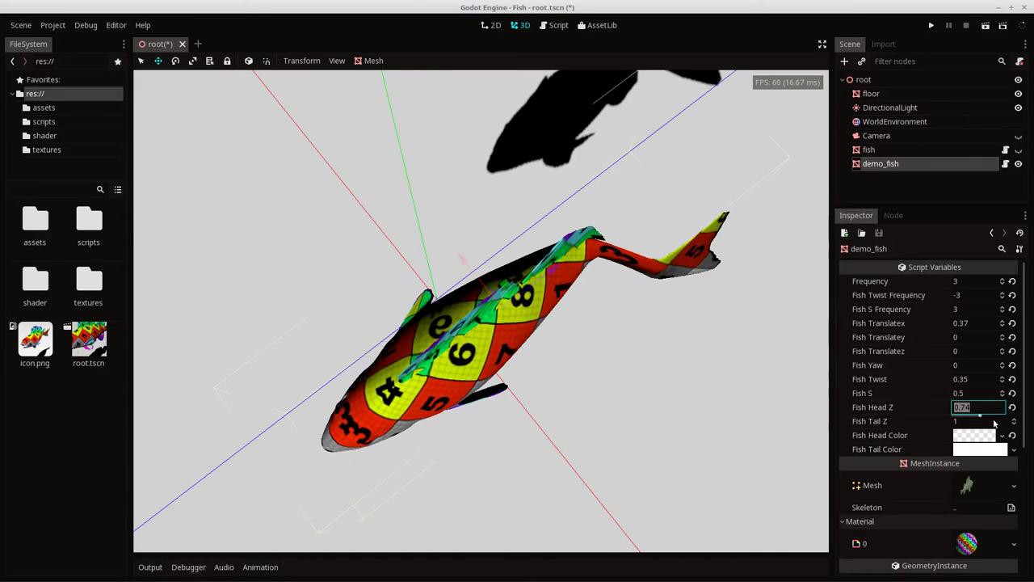
pyautogui.write('0')
pyautogui.moveTo(978, 417); pyautogui.dragTo(976, 417)
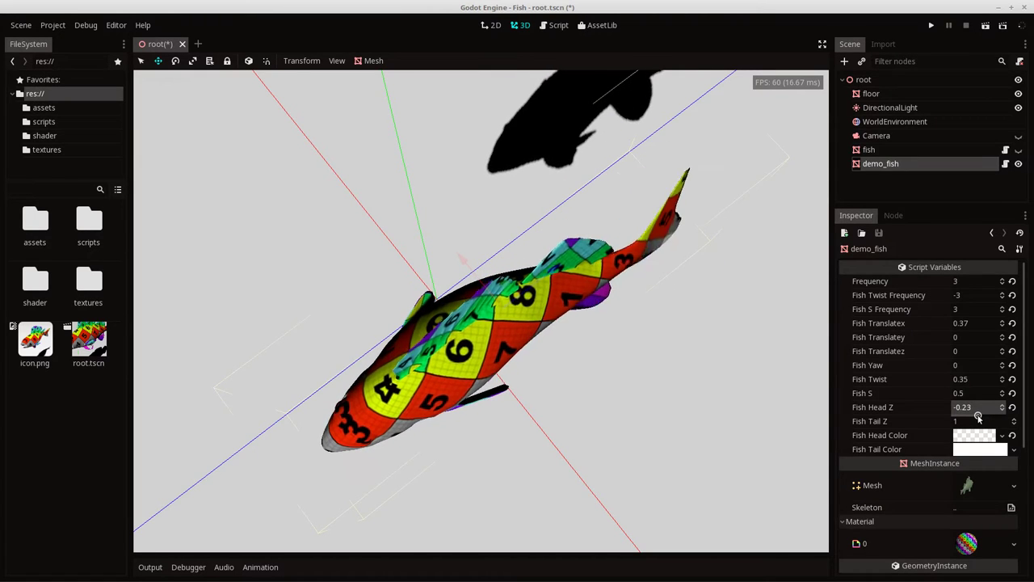
pyautogui.moveTo(977, 417); pyautogui.dragTo(978, 418)
# Step: Tint the head colour a faint red (R 142.2, G 26.92, B 24.09, A 25.36)
pyautogui.click(978, 447)
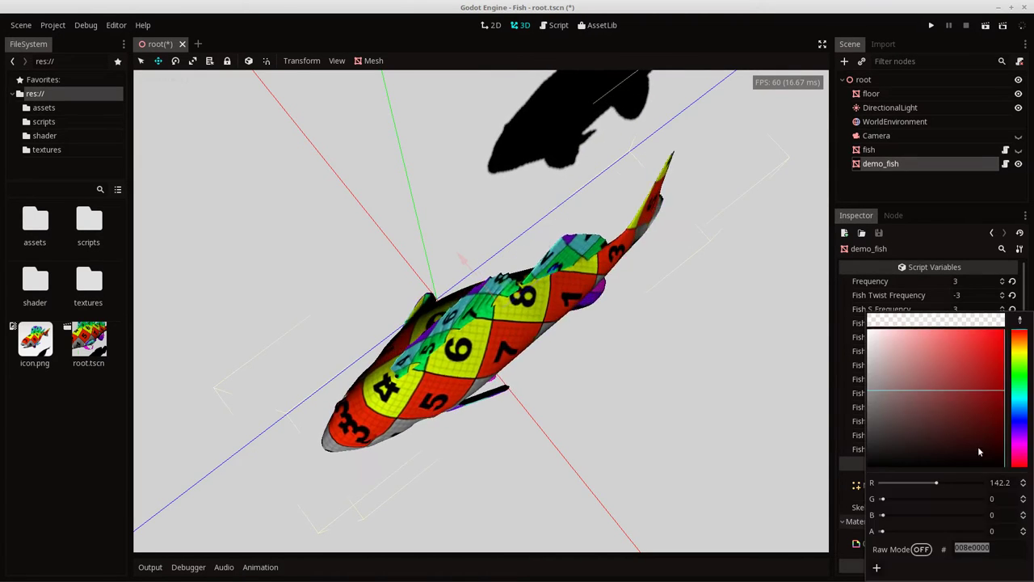
pyautogui.moveTo(886, 500); pyautogui.dragTo(893, 531)
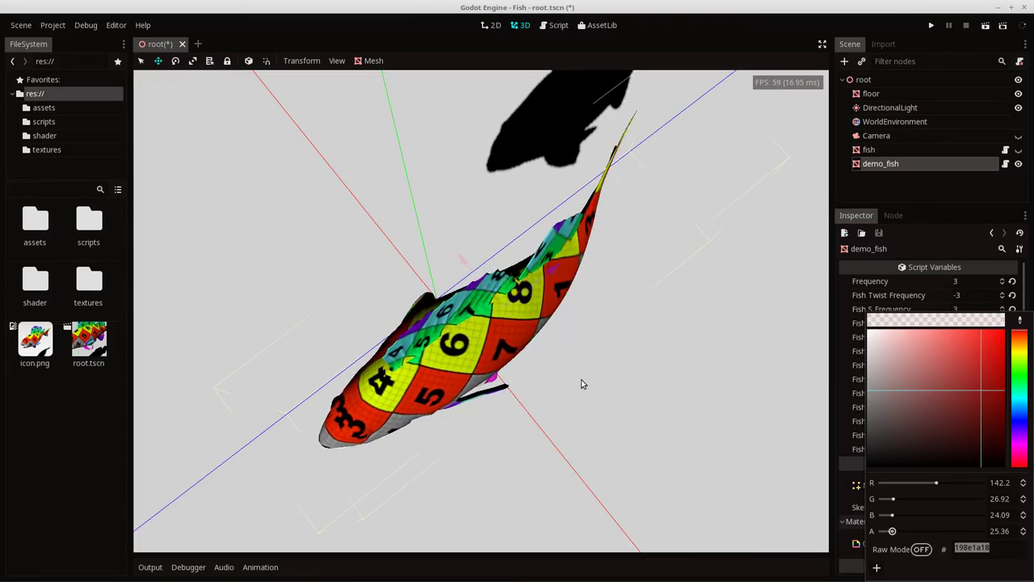
pyautogui.moveTo(583, 384)
pyautogui.mouseDown(button='middle')
pyautogui.moveTo(566, 255)
pyautogui.moveTo(709, 337)
pyautogui.mouseUp(button='middle')
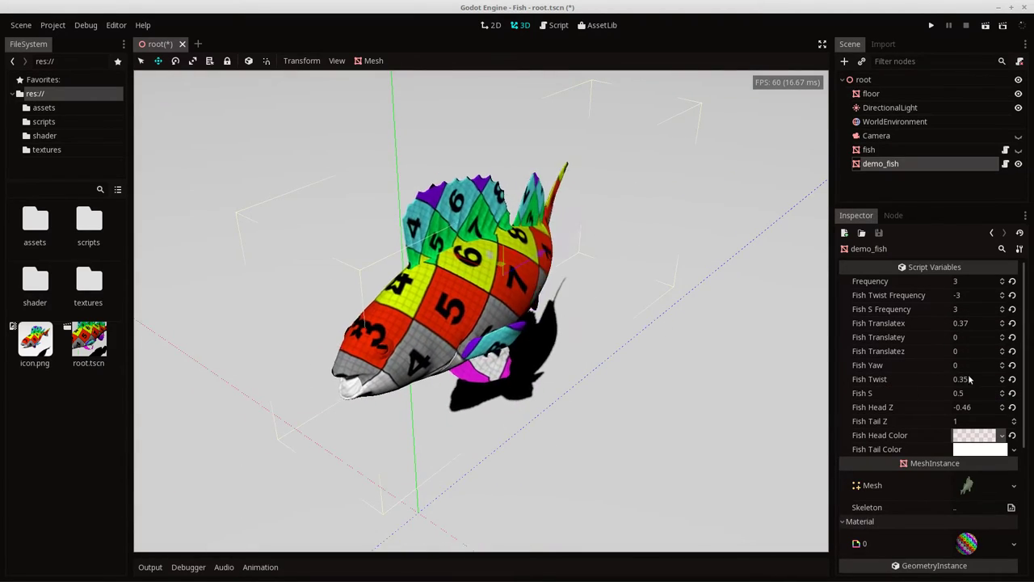
# Step: Drag Fish Twist from 0.35 up to 0.73 and orbit to check the stronger twist
pyautogui.click(970, 393)
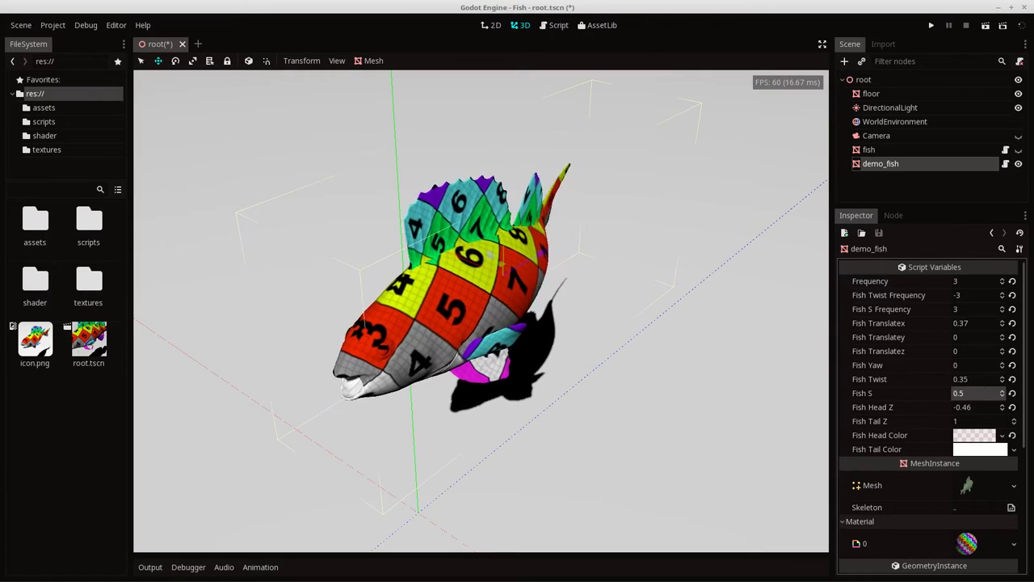
pyautogui.click(983, 380)
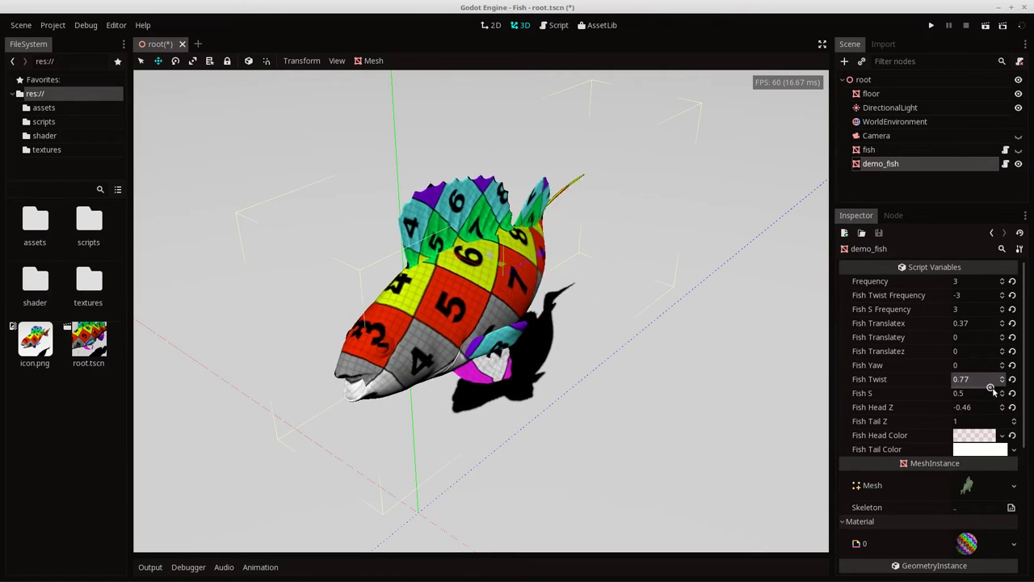
pyautogui.moveTo(992, 387); pyautogui.dragTo(988, 387)
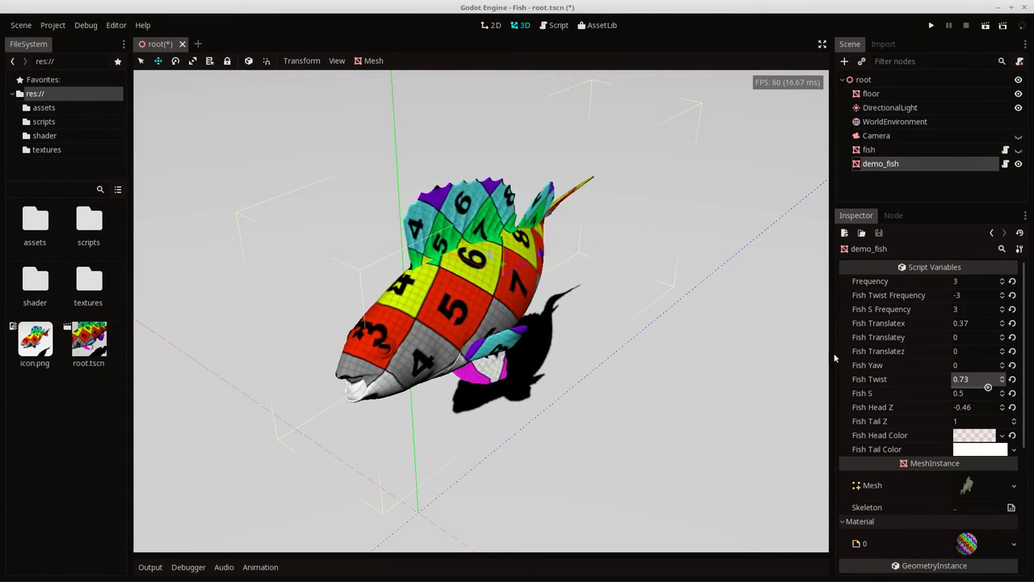
pyautogui.moveTo(823, 356); pyautogui.dragTo(601, 291, button='middle')
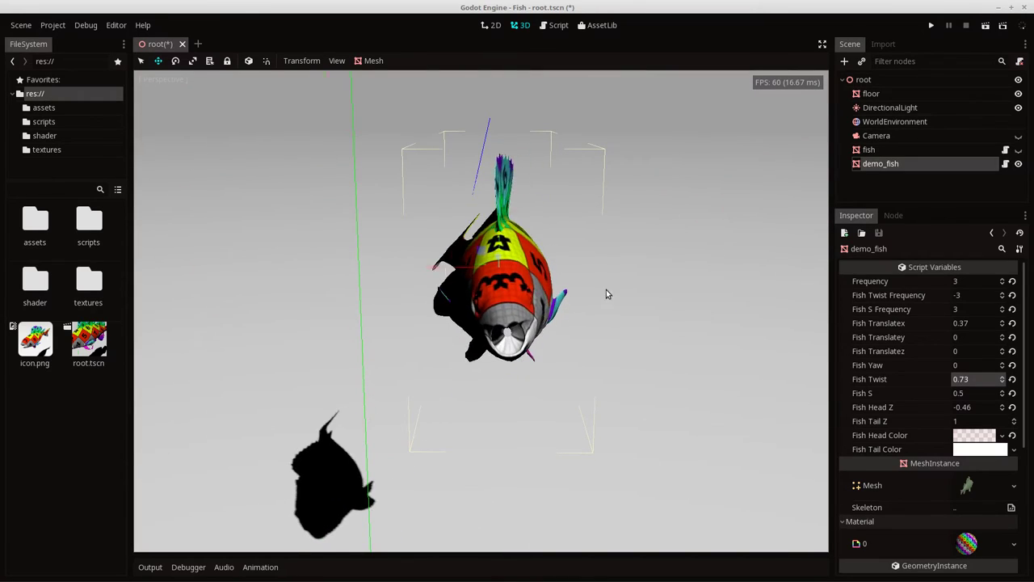
pyautogui.moveTo(637, 292)
pyautogui.mouseDown(button='middle')
pyautogui.moveTo(594, 308)
pyautogui.moveTo(587, 342)
pyautogui.moveTo(595, 339)
pyautogui.mouseUp(button='middle')
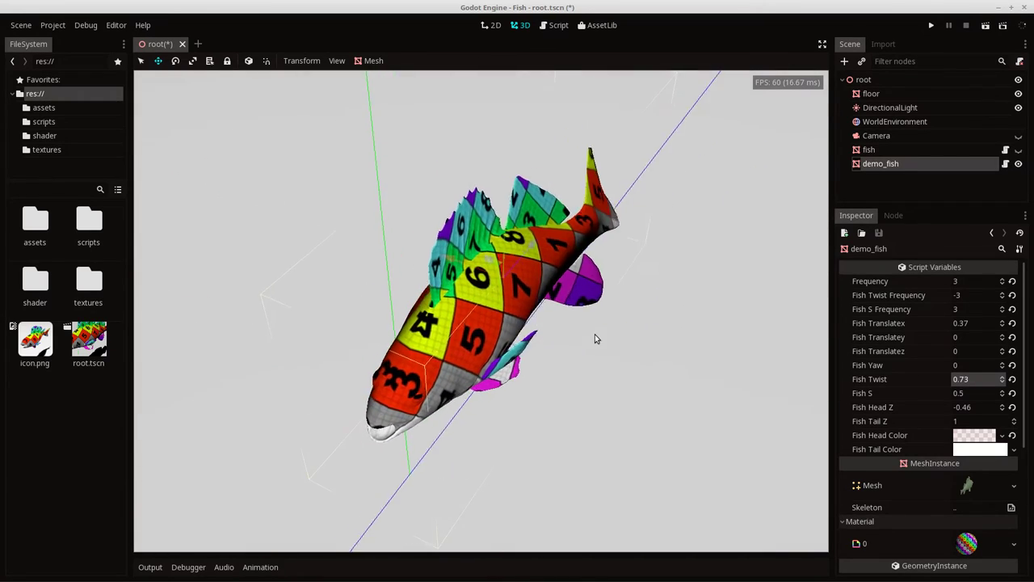
# Step: Unhide the second fish and nudge demo_fish slightly down along the Y axis
pyautogui.click(1018, 149)
pyautogui.moveTo(671, 267)
pyautogui.mouseDown(button='middle')
pyautogui.moveTo(612, 240)
pyautogui.moveTo(578, 285)
pyautogui.moveTo(581, 275)
pyautogui.mouseUp(button='middle')
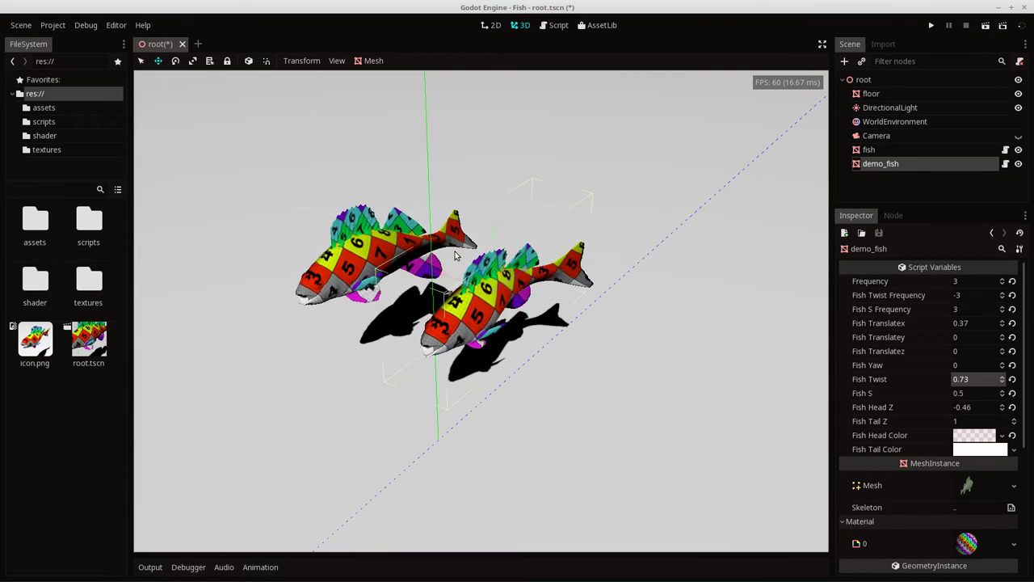
pyautogui.moveTo(494, 235); pyautogui.dragTo(499, 256)
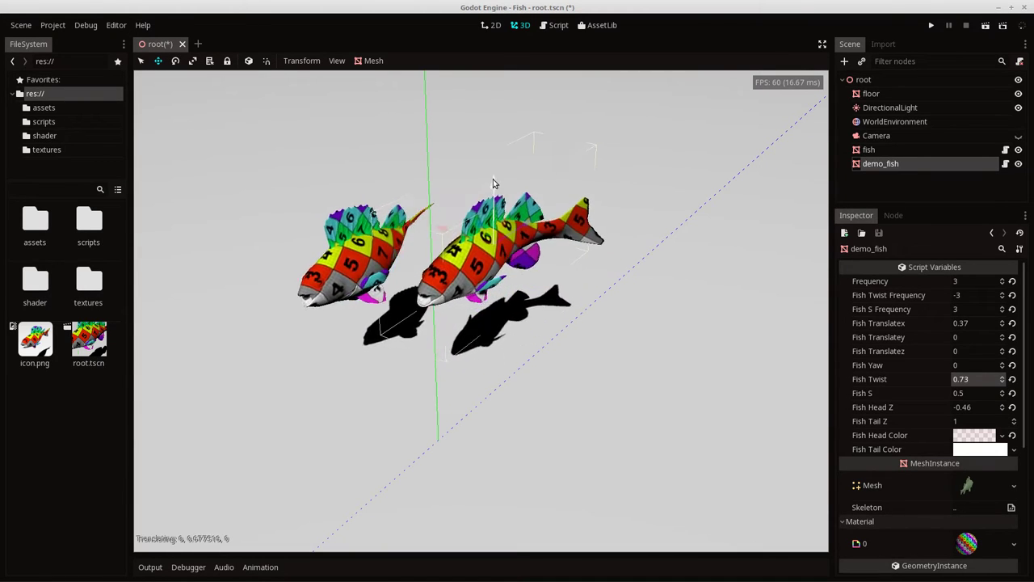
pyautogui.click(174, 60)
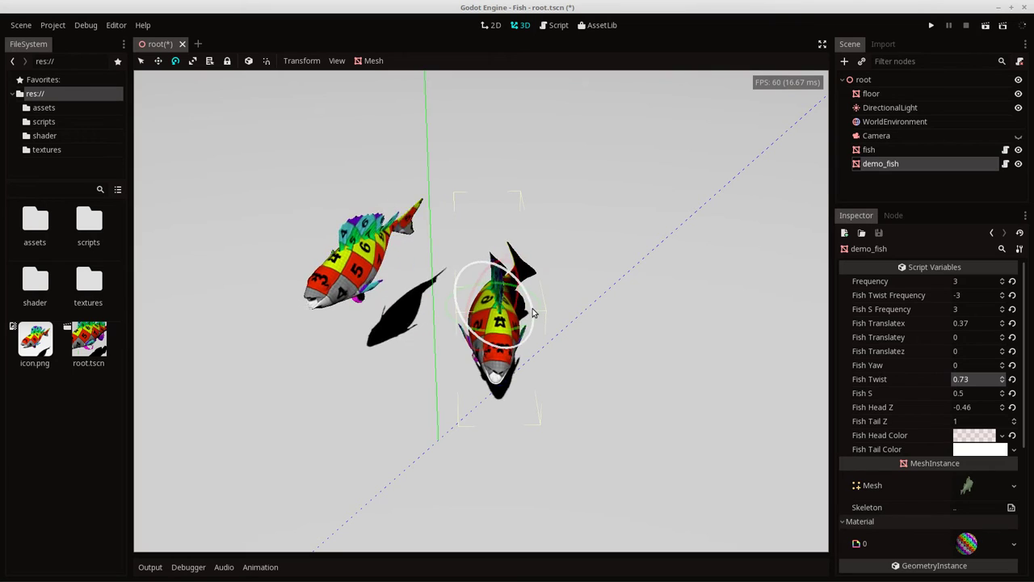
# Step: In Local Space, rotate demo_fish parallel to the other fish and view both side-on
pyautogui.click(250, 61)
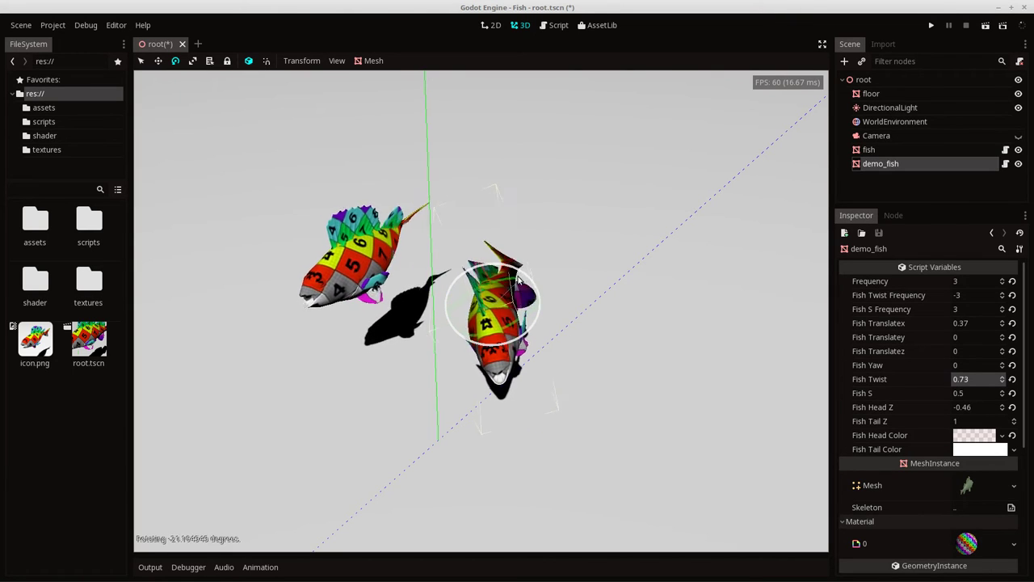
pyautogui.moveTo(520, 280)
pyautogui.mouseDown()
pyautogui.moveTo(534, 285)
pyautogui.moveTo(577, 359)
pyautogui.moveTo(564, 340)
pyautogui.moveTo(510, 349)
pyautogui.moveTo(556, 396)
pyautogui.mouseUp()
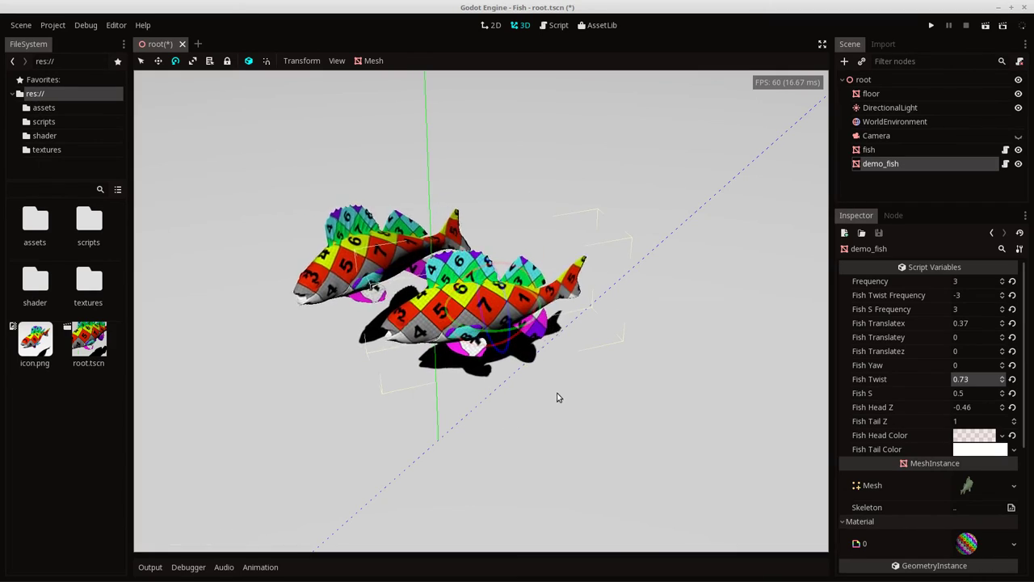
pyautogui.moveTo(557, 395)
pyautogui.mouseDown(button='middle')
pyautogui.moveTo(496, 311)
pyautogui.moveTo(616, 399)
pyautogui.mouseUp(button='middle')
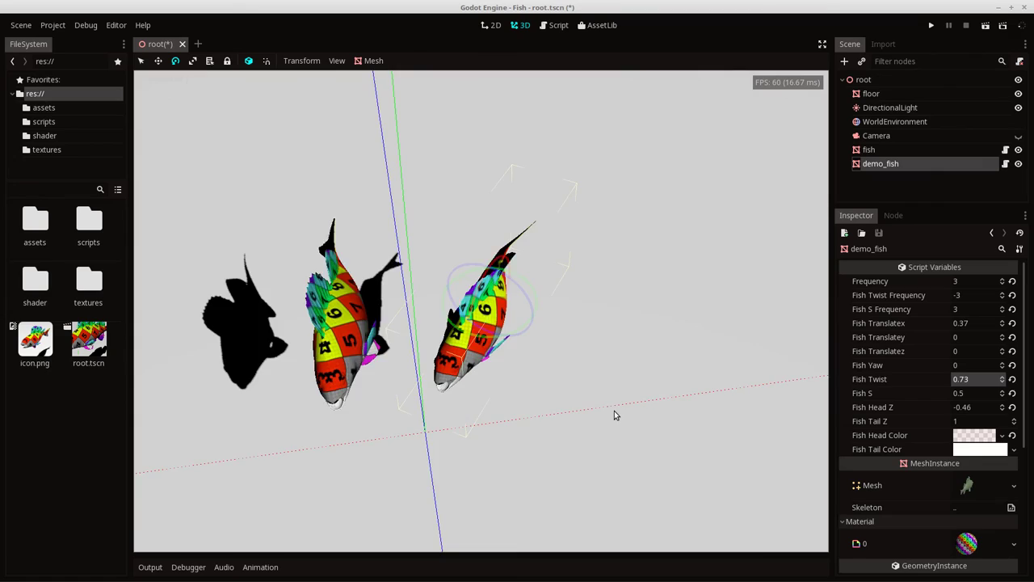
pyautogui.moveTo(615, 411); pyautogui.dragTo(395, 362, button='middle')
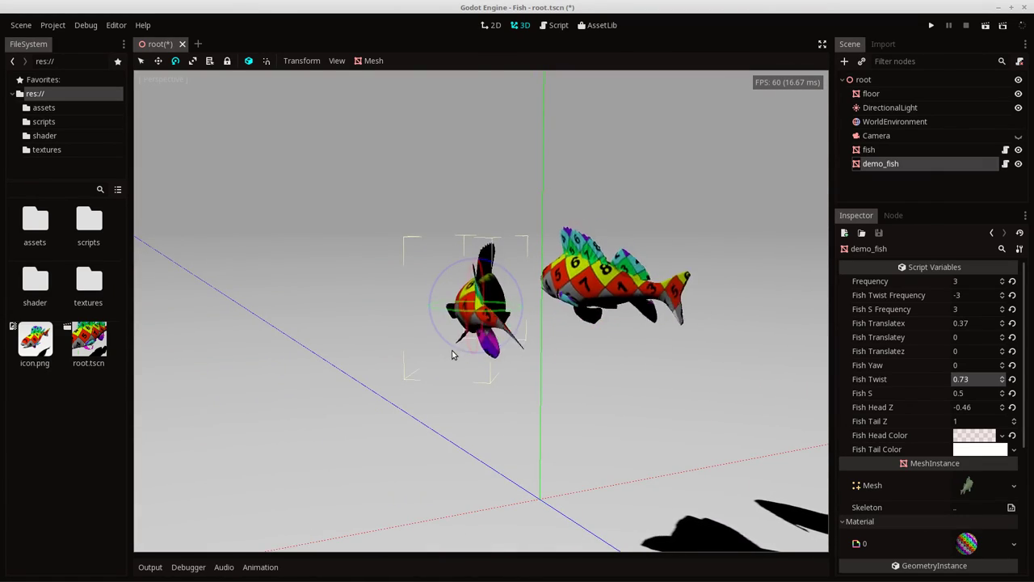
pyautogui.moveTo(453, 354)
pyautogui.mouseDown(button='middle')
pyautogui.moveTo(669, 348)
pyautogui.moveTo(596, 345)
pyautogui.moveTo(686, 365)
pyautogui.moveTo(466, 380)
pyautogui.mouseUp(button='middle')
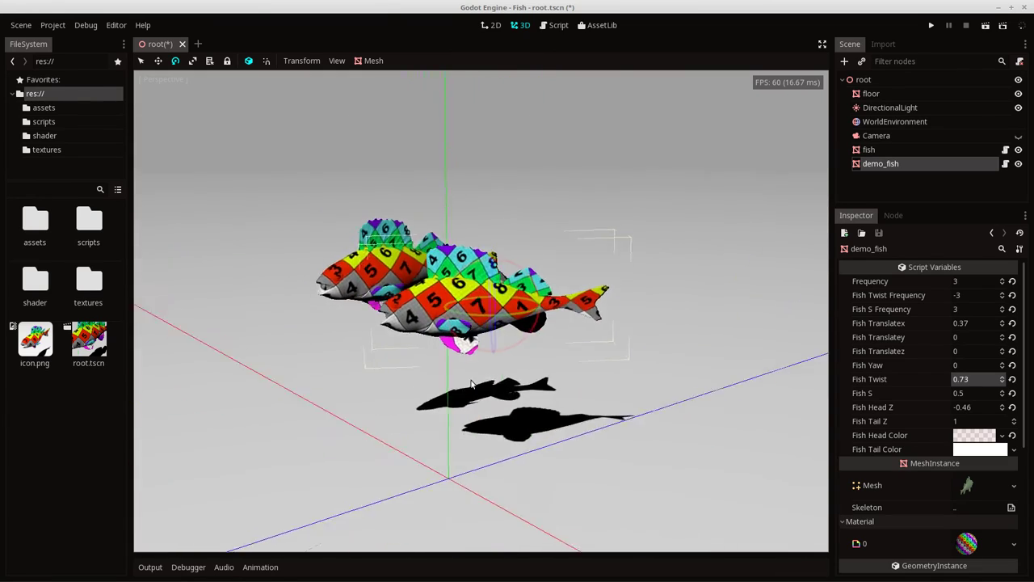